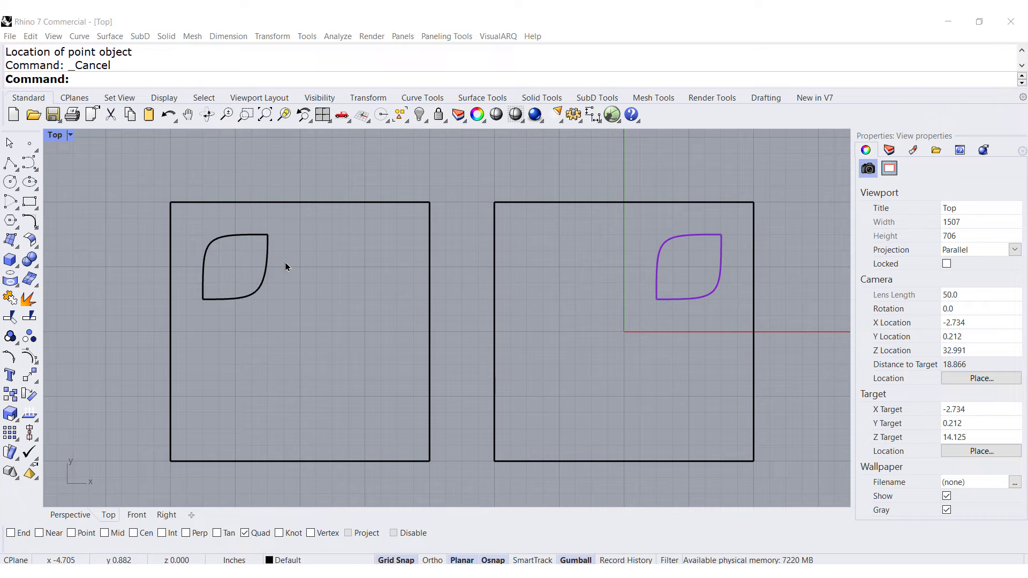
Draw a degree-3 control point curve running about 1 inch right and then about 1 inch up inside the right square
drag(716, 315, 634, 232)
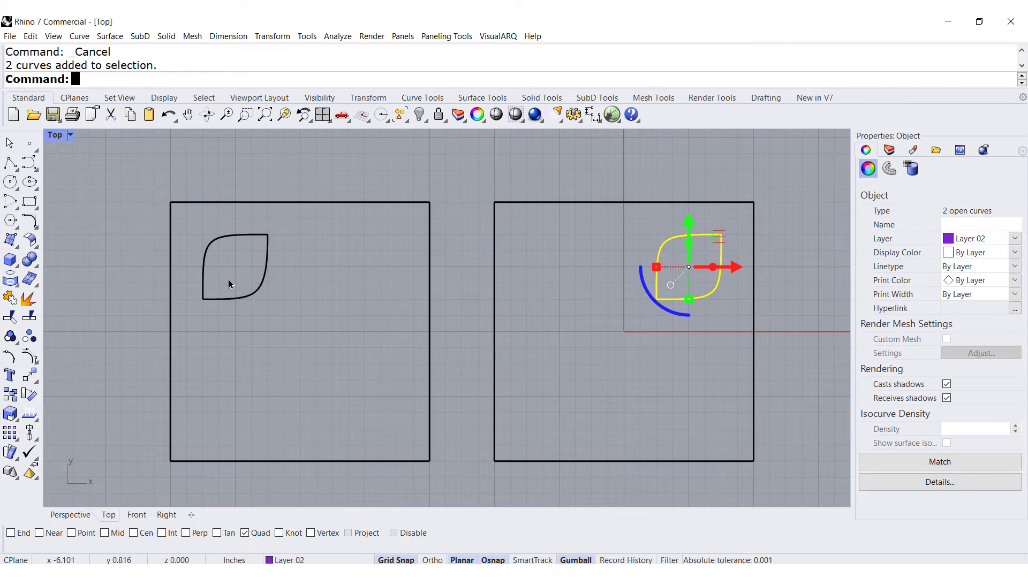
click(598, 330)
right_drag(683, 288, 628, 317)
scroll(616, 310, up, 5)
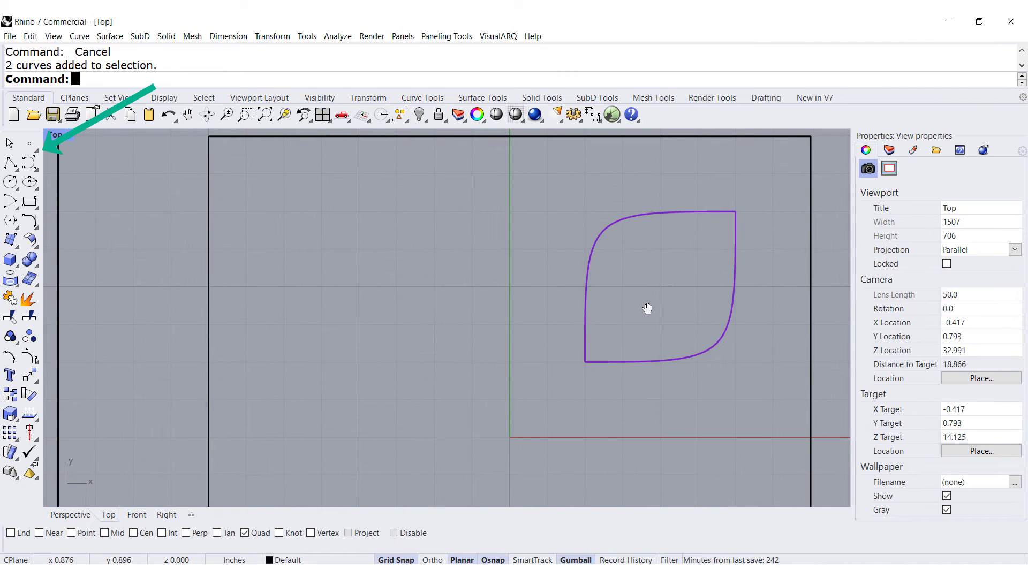
click(28, 164)
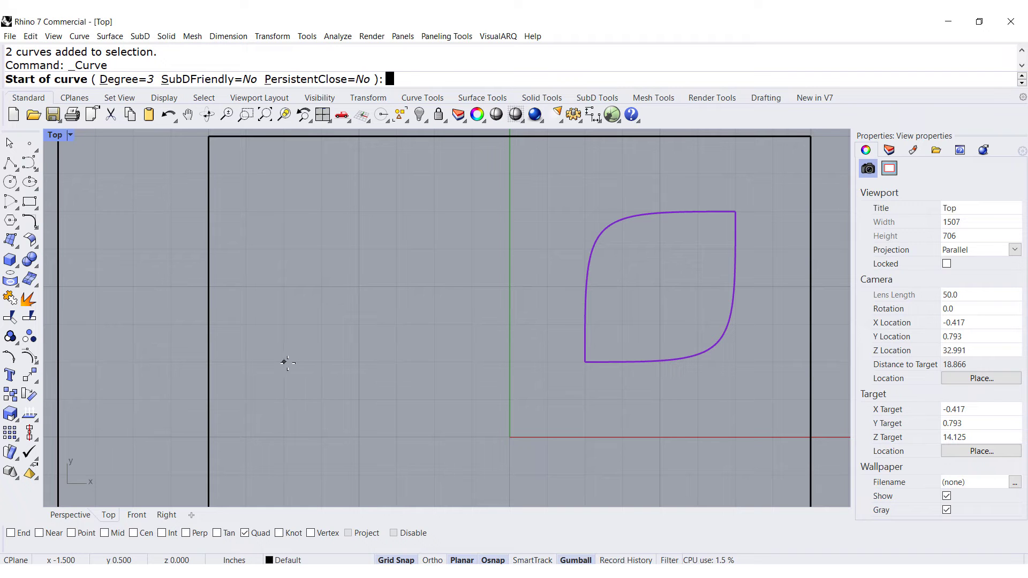
click(285, 362)
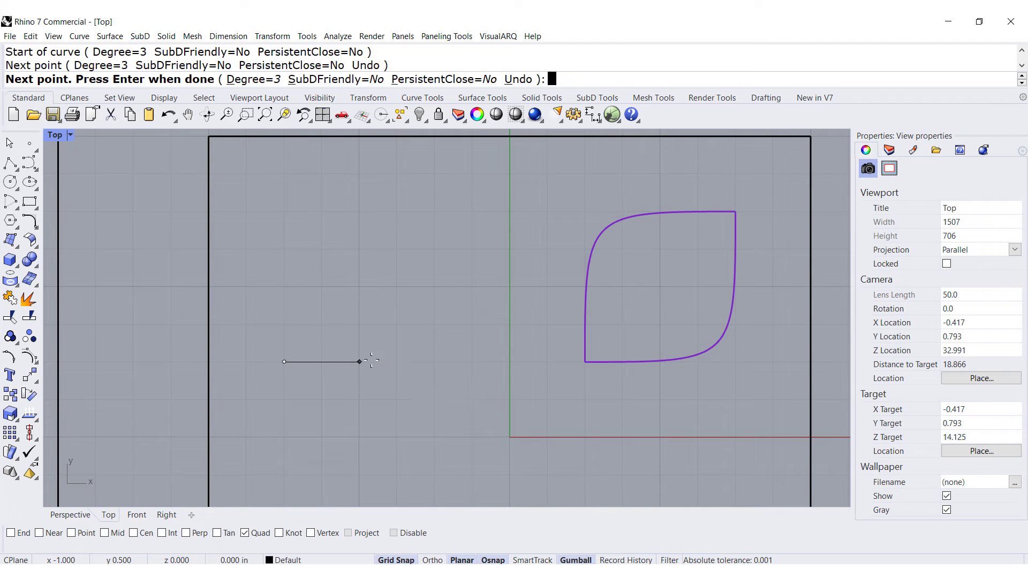
click(435, 362)
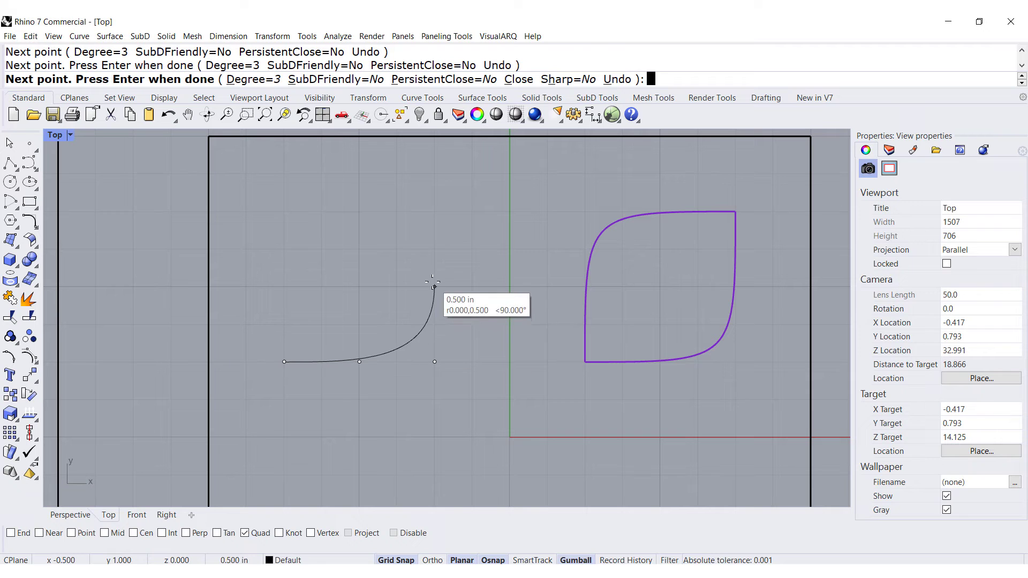
click(435, 287)
click(430, 220)
key(Return)
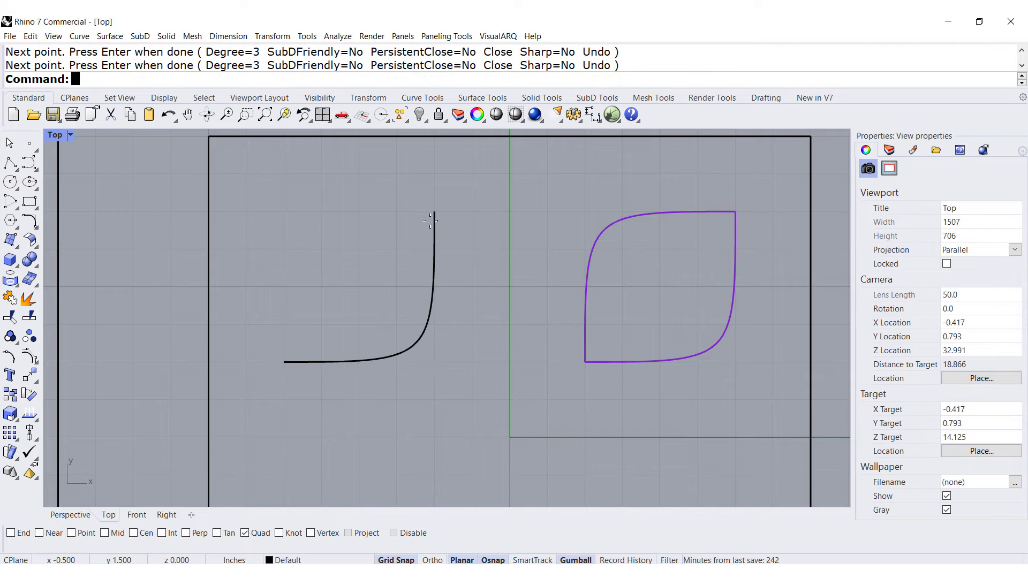
Mirror the new curve as a copy across the diagonal from its start point to its end point to form a leaf
click(410, 354)
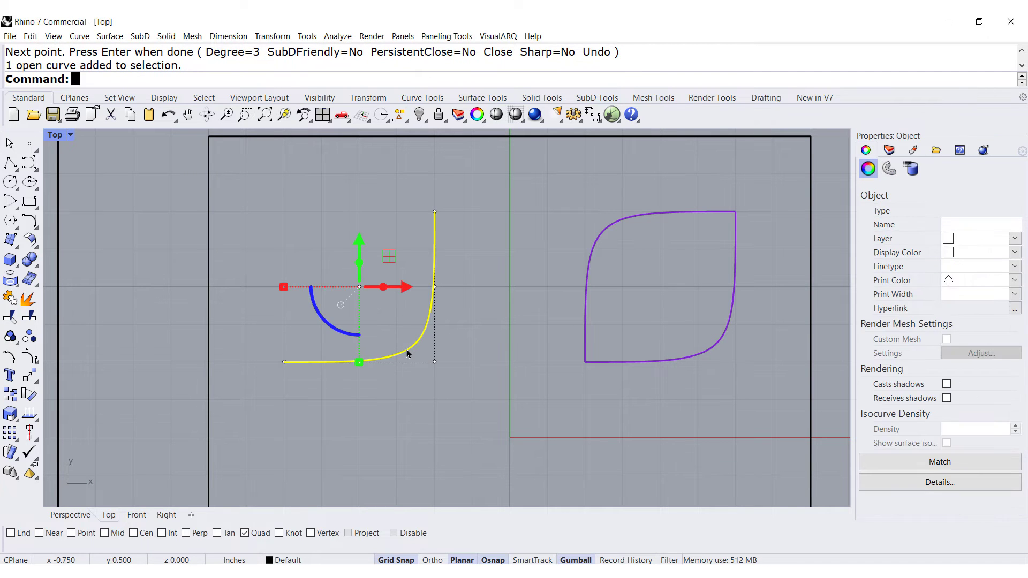
click(272, 36)
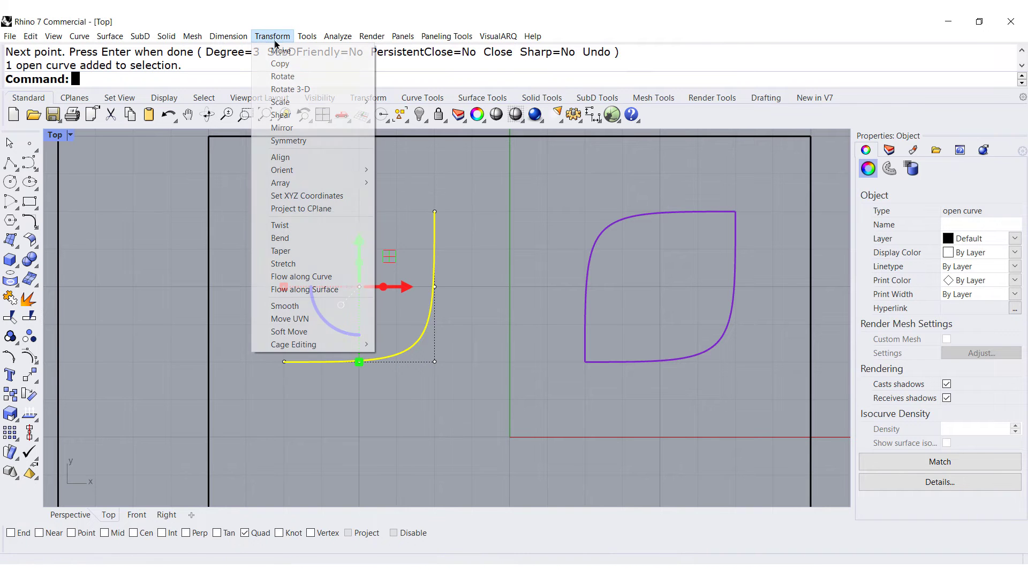
click(282, 128)
click(284, 361)
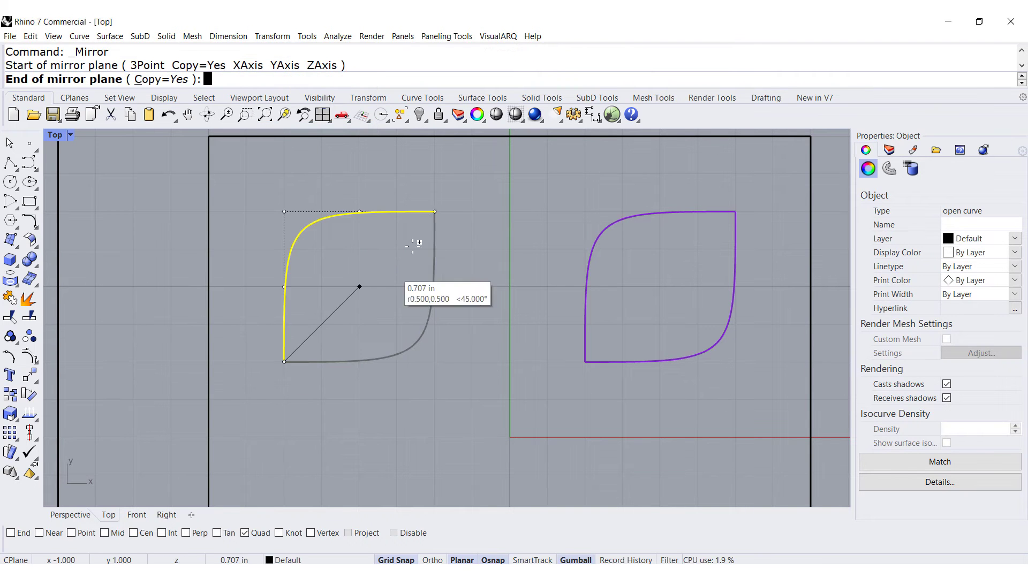
click(435, 212)
key(Escape)
Delete both curves of the newly drawn leaf
scroll(489, 282, down, 4)
drag(482, 358, 367, 240)
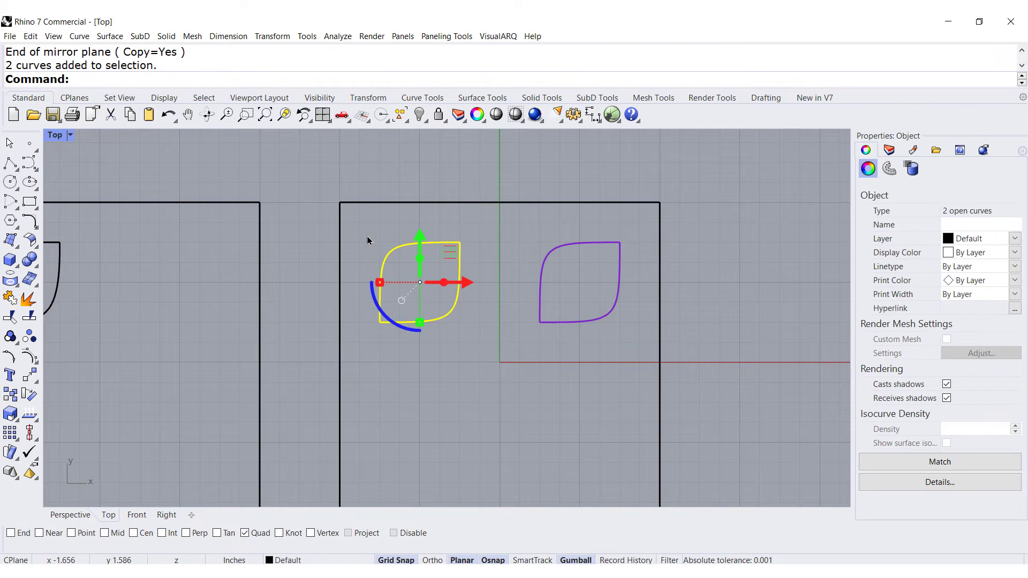
key(Delete)
Turn on Record History
right_drag(379, 252, 512, 218)
scroll(508, 216, down, 1)
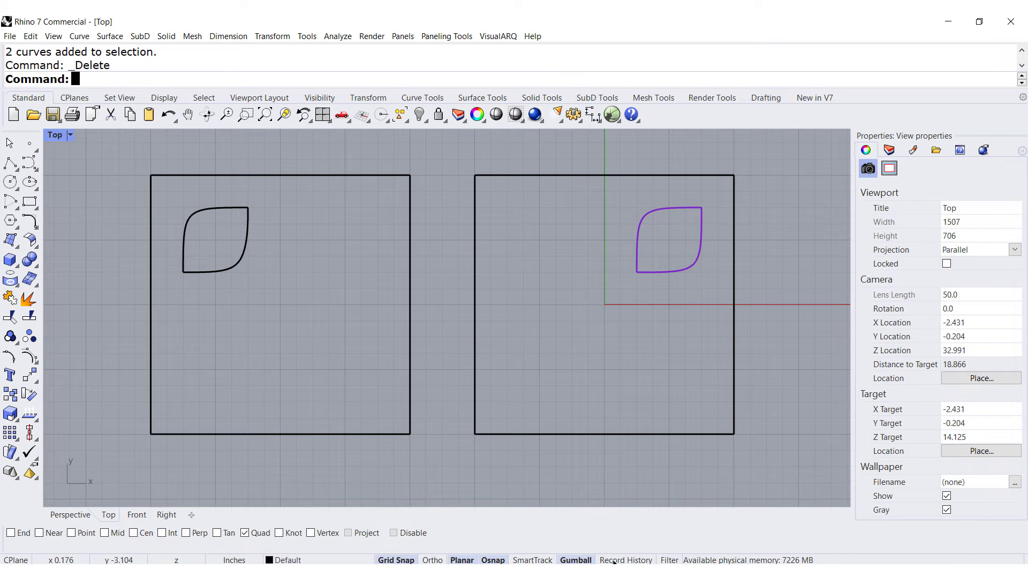
click(616, 560)
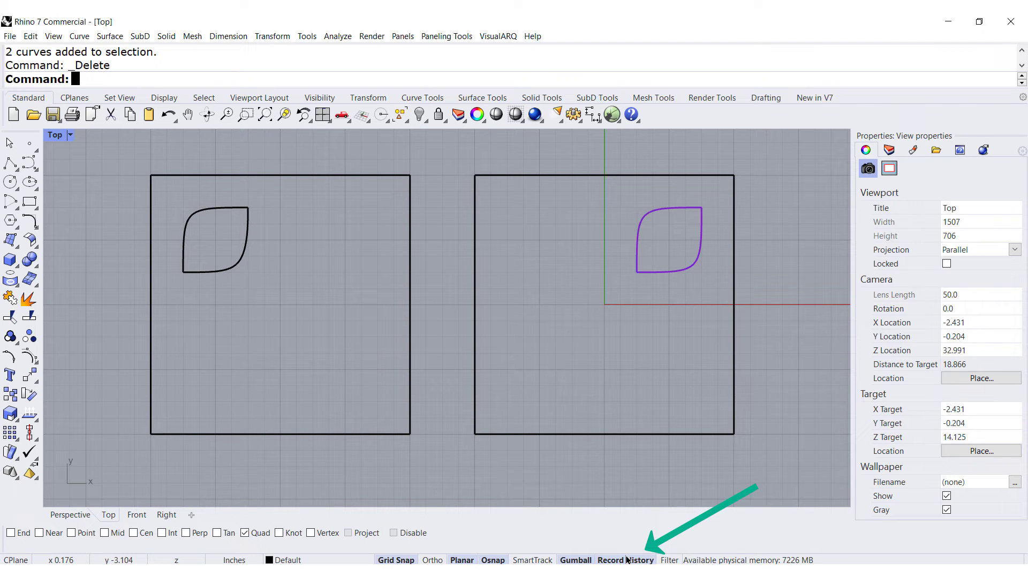
Polar-array the purple leaf in the right square into 4 items over 360° around the origin
click(273, 37)
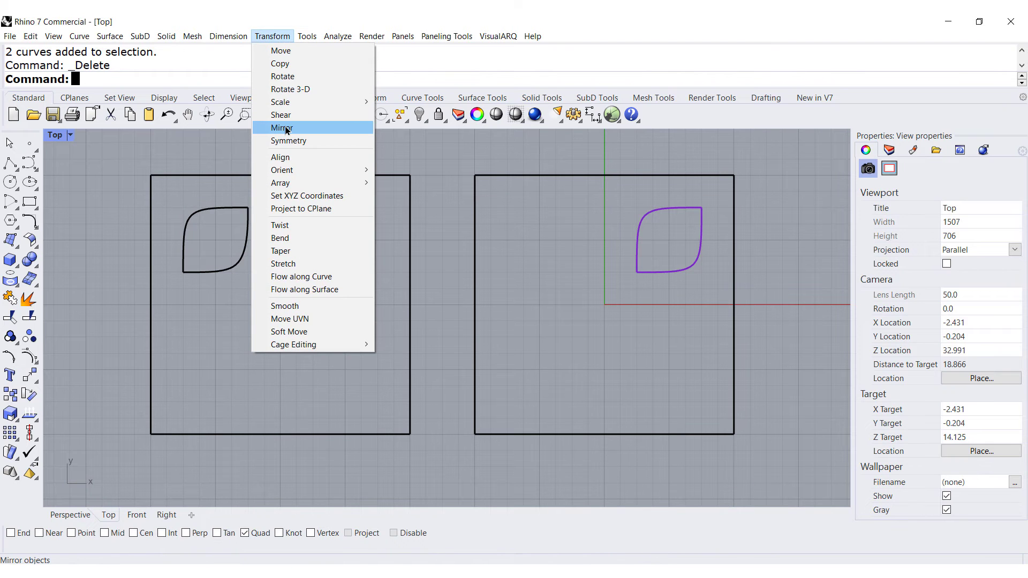
mouse_move(294, 183)
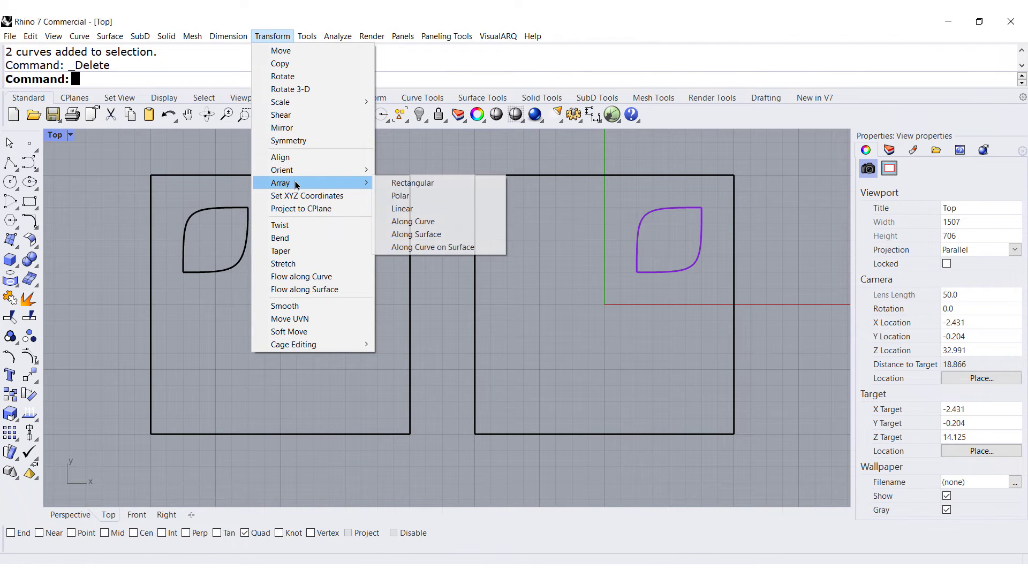
click(401, 196)
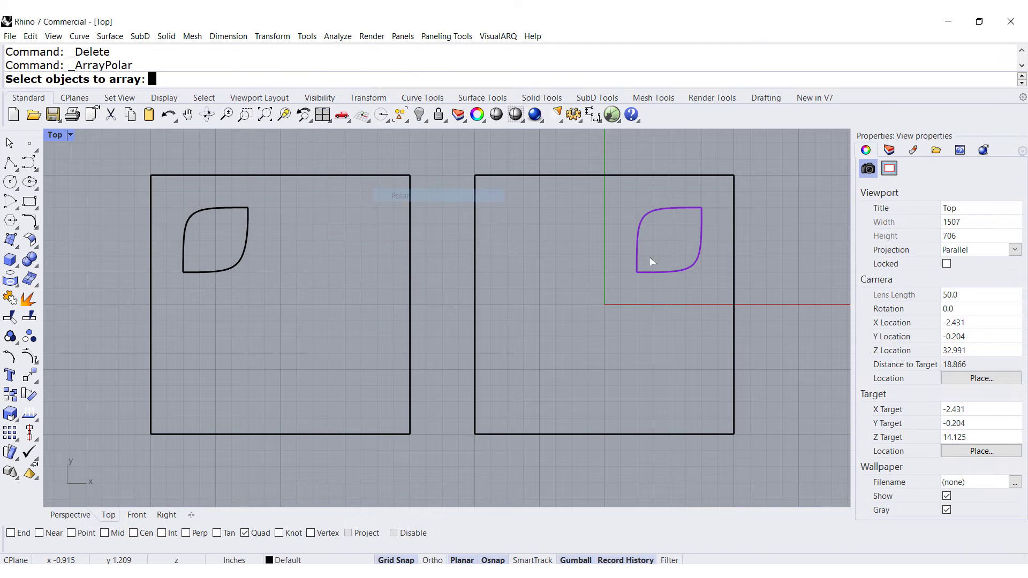
drag(705, 290, 620, 211)
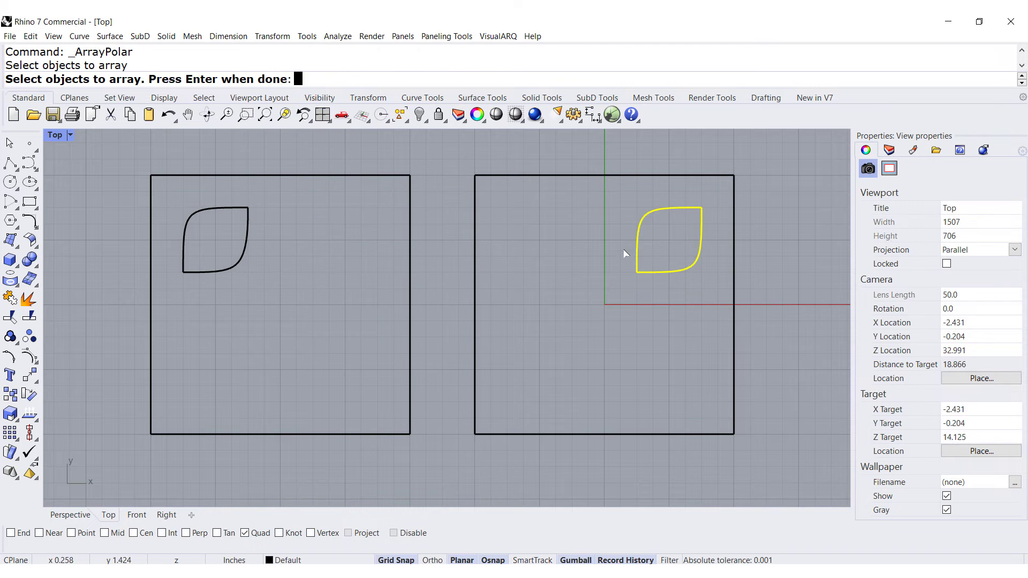
key(Return)
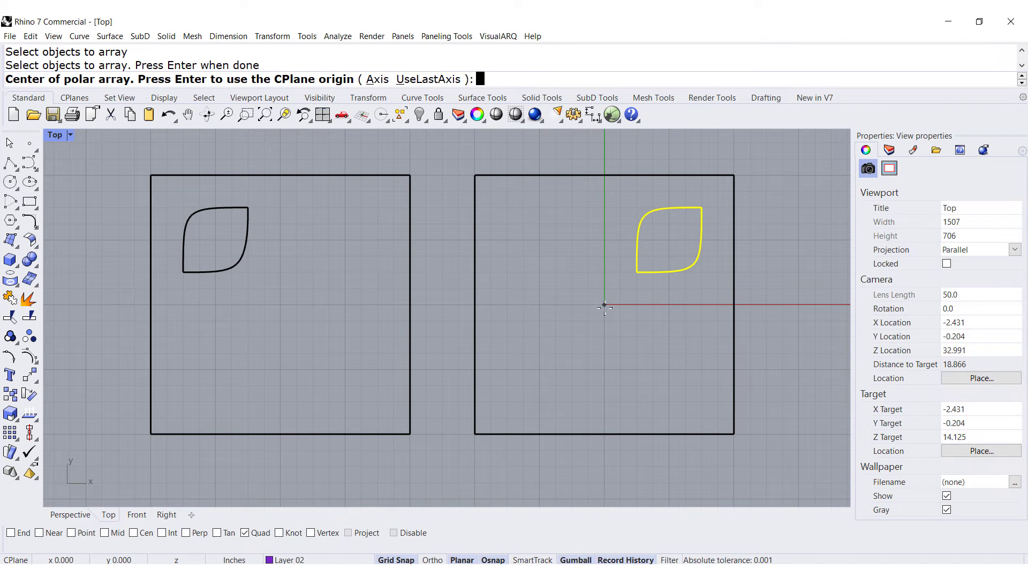
click(604, 306)
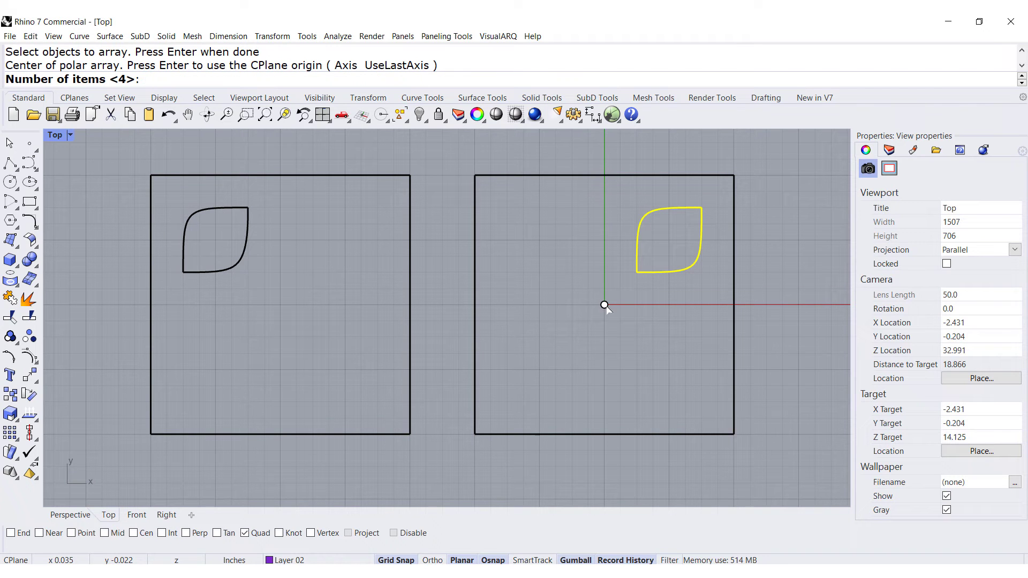
text(4)
key(Return)
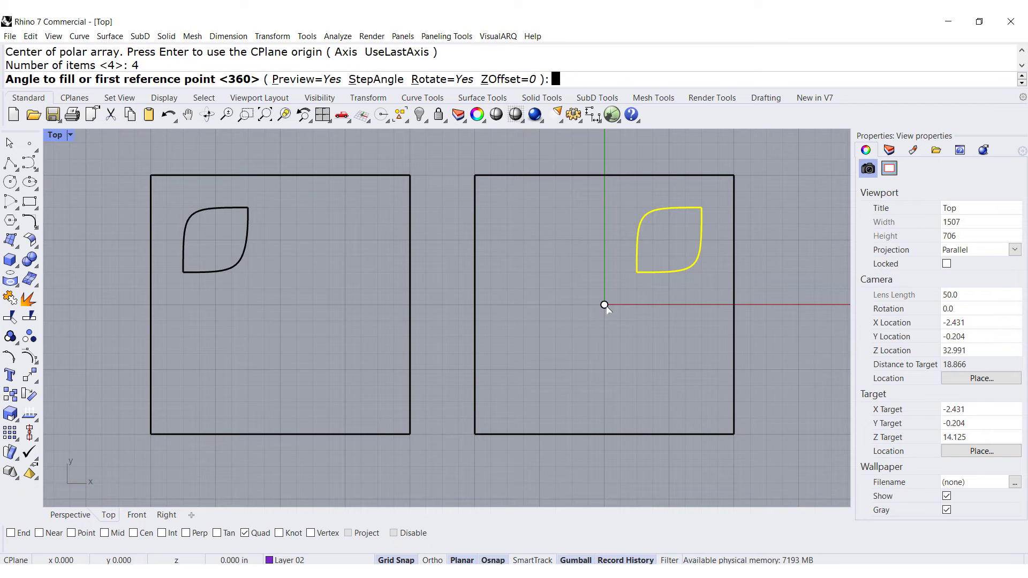
key(Return)
key(Return)
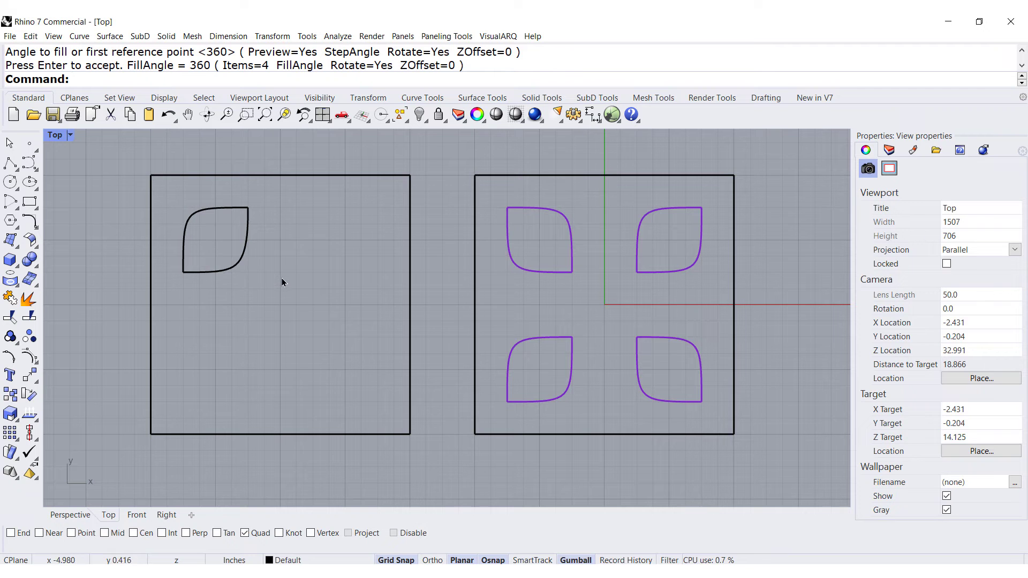
Polar-array the black leaf in the left square into 4 items over 360° around the square's centre, recording history
key(Return)
drag(274, 275, 179, 202)
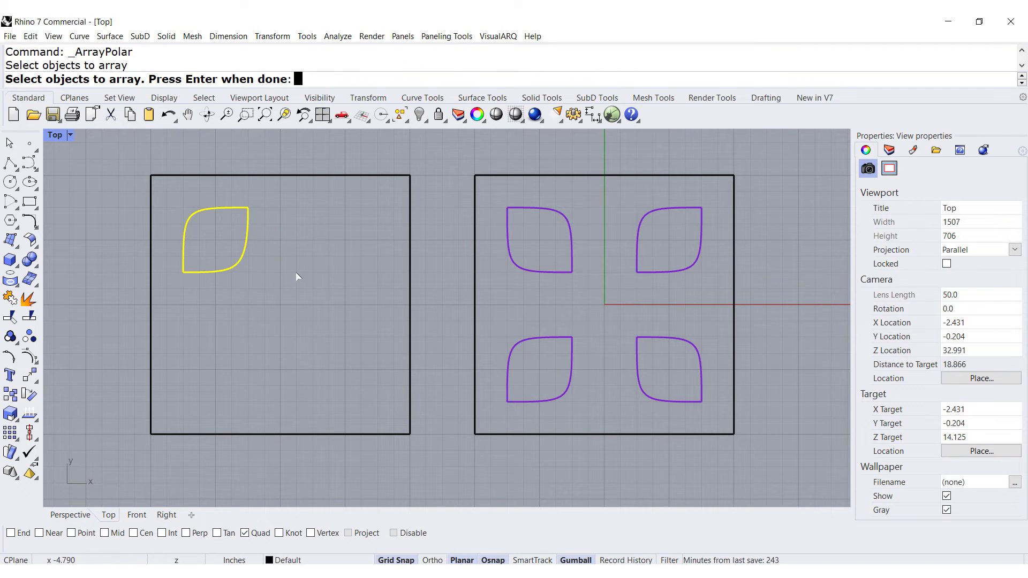
key(Return)
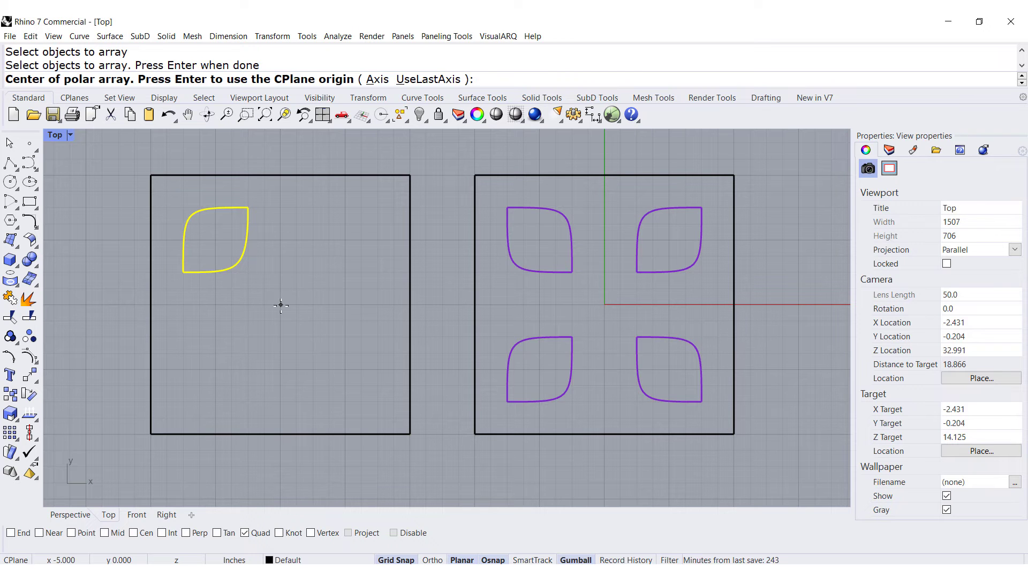
click(281, 305)
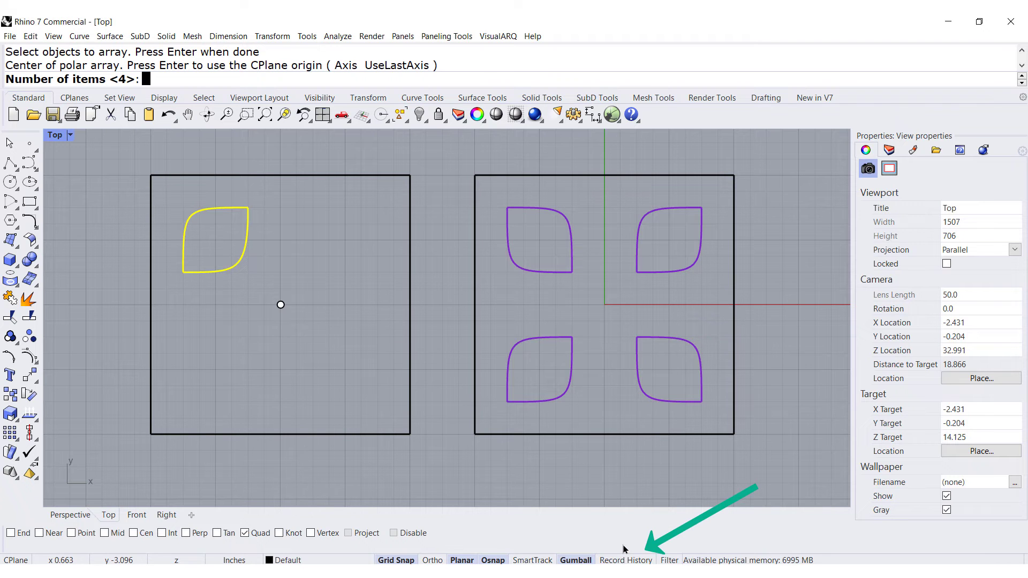
click(614, 561)
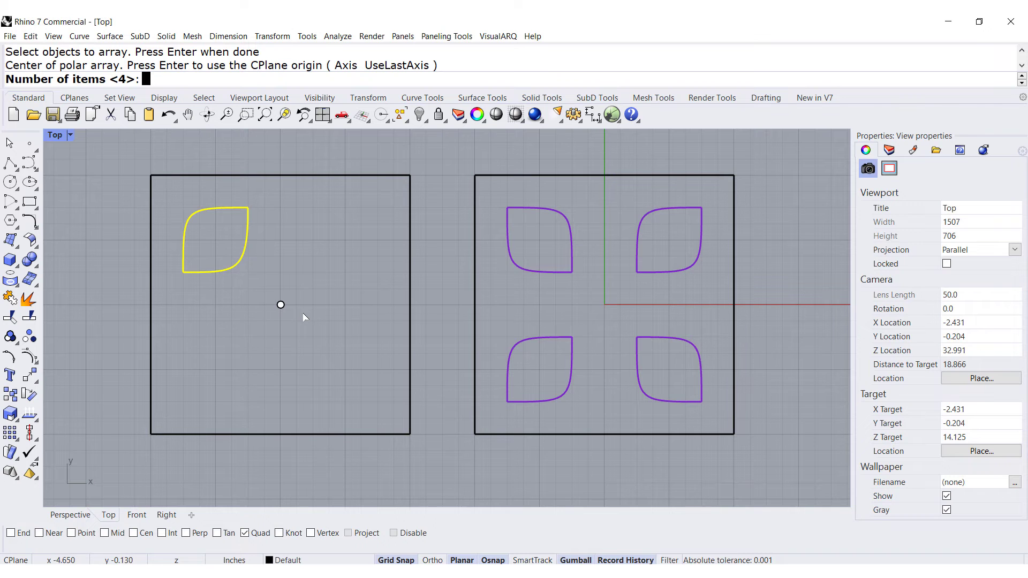
key(Return)
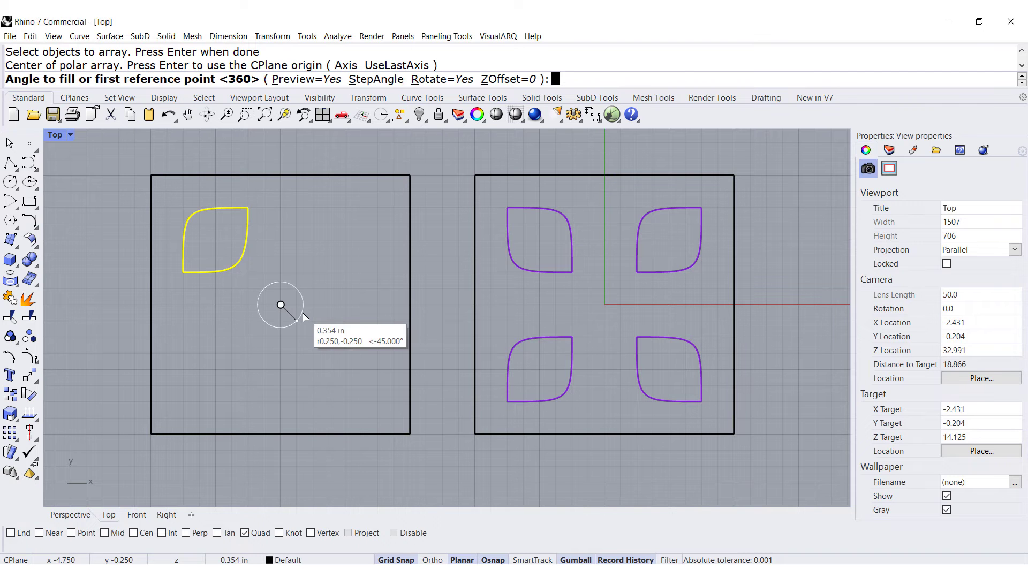
key(Return)
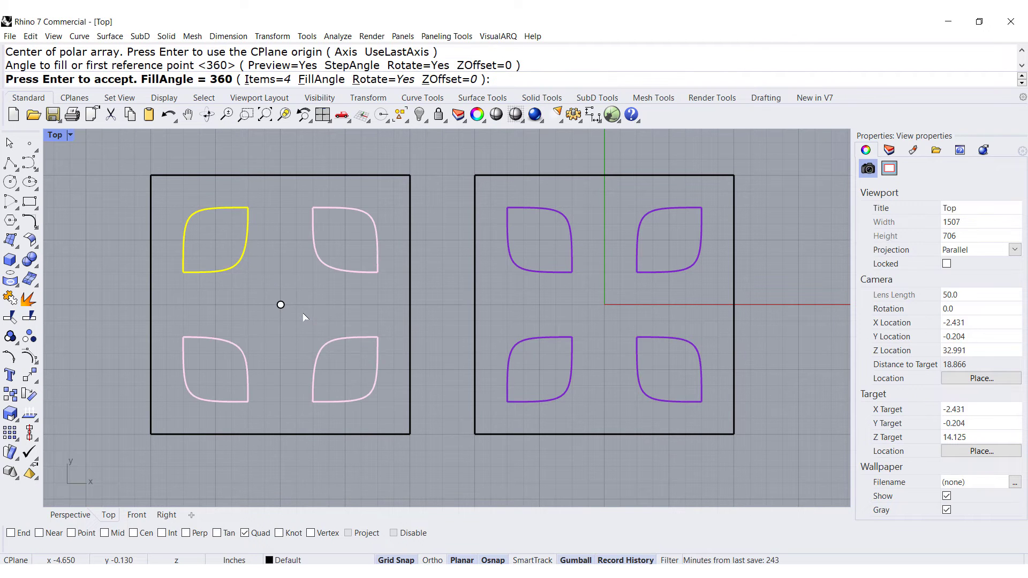
key(Return)
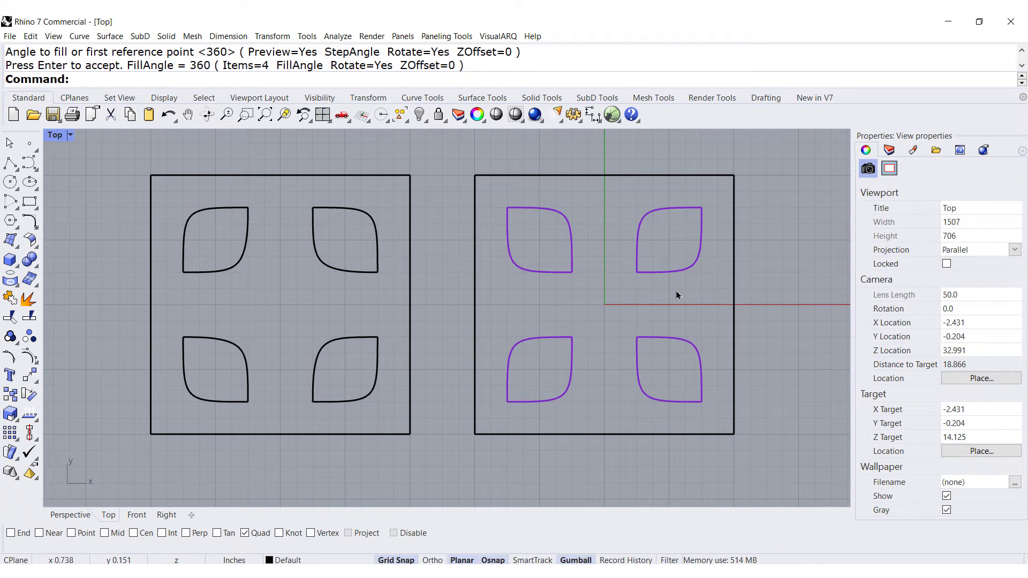
Stretch the top-right purple leaf horizontally with the gumball, then undo the scaling
drag(708, 279, 620, 240)
click(636, 239)
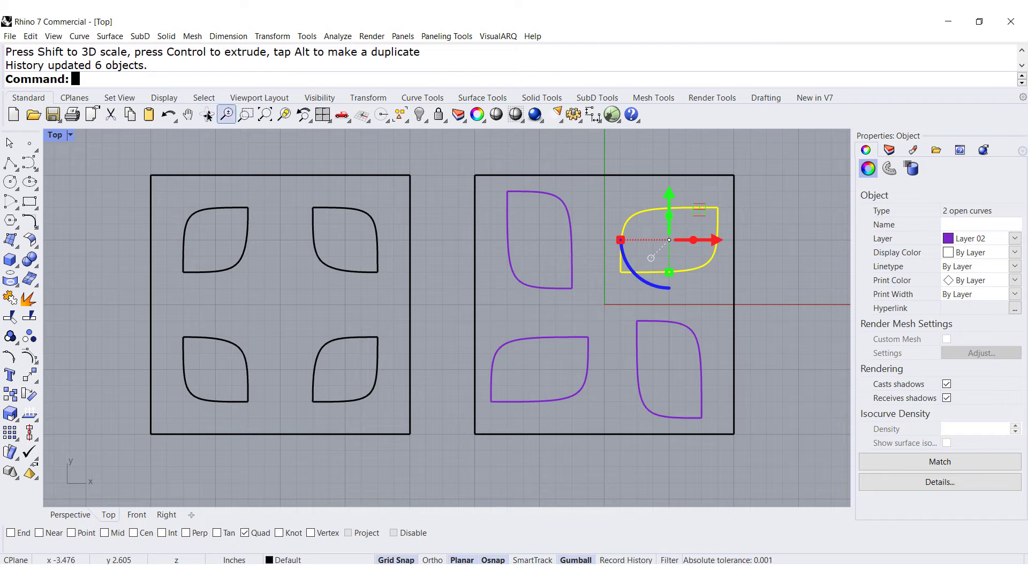
click(168, 115)
click(264, 274)
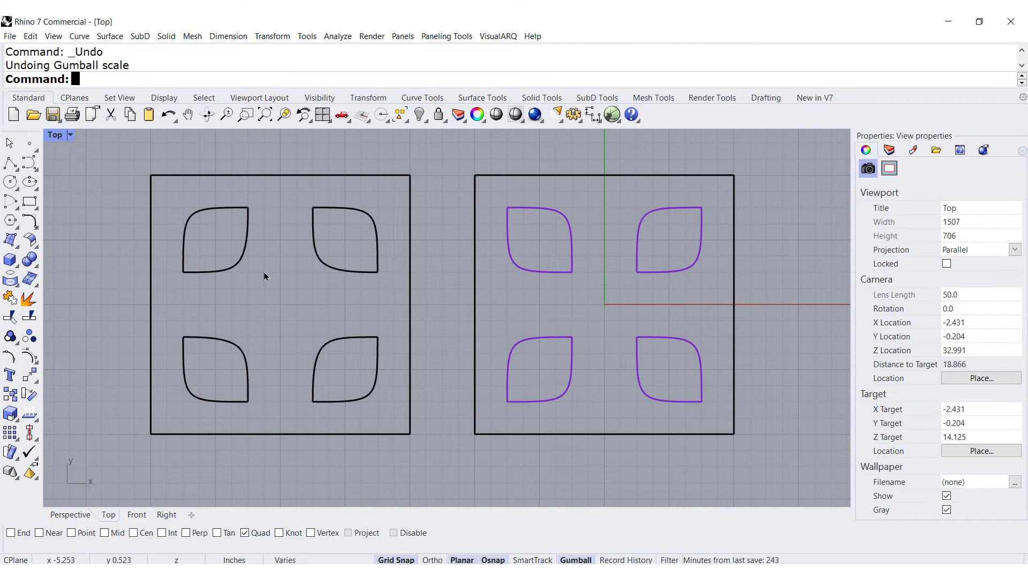
Rotate the top-left black leaf with the gumball, then undo the rotation
drag(165, 201, 240, 290)
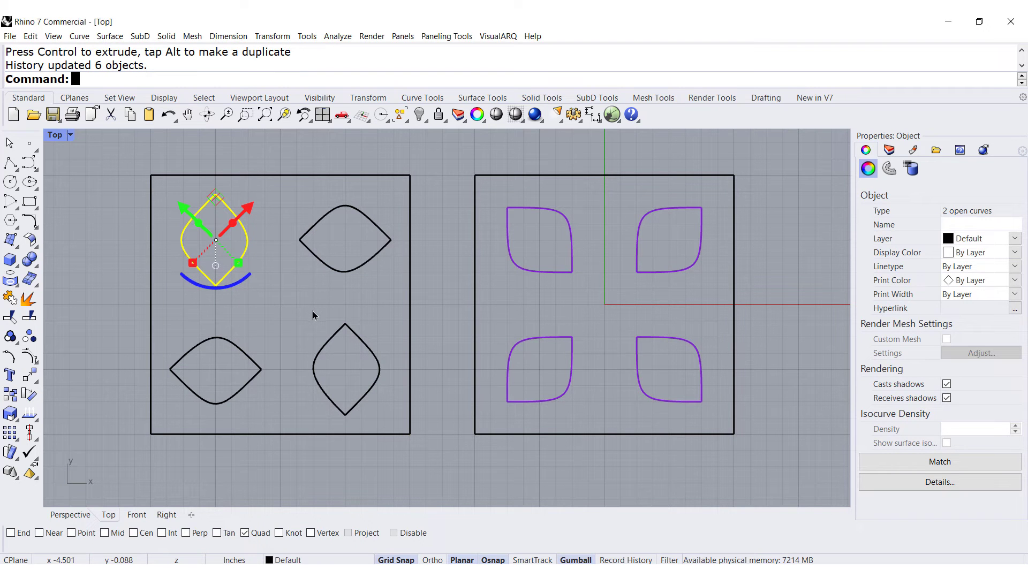
click(170, 115)
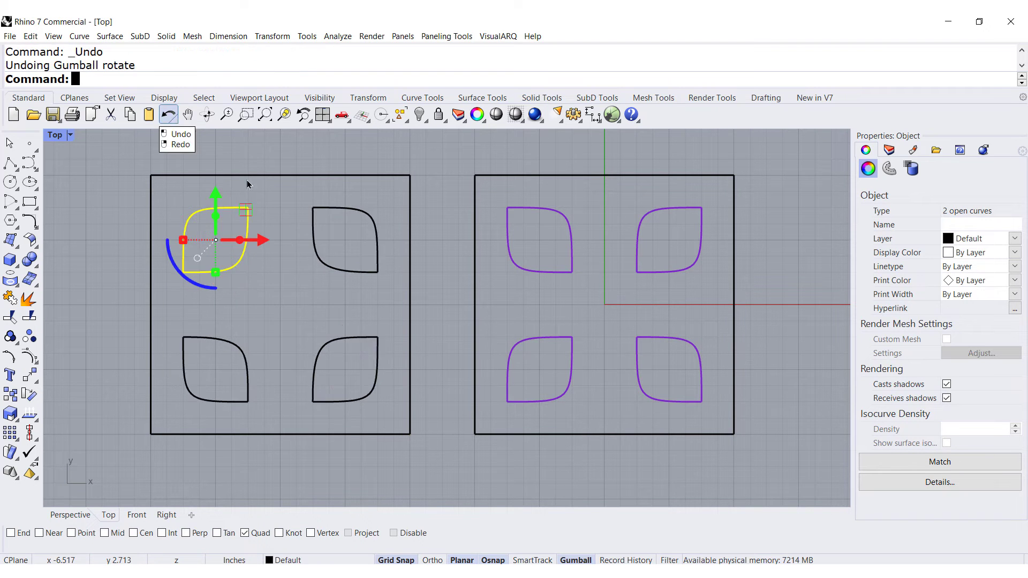
click(286, 290)
Enlarge the top-right purple leaf with the gumball scale handle
drag(713, 266, 620, 240)
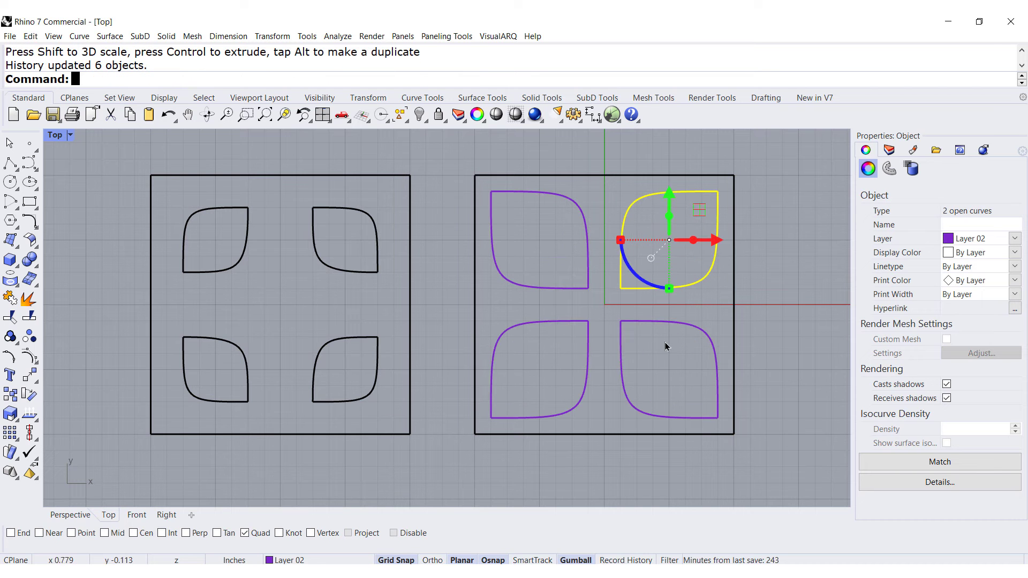
click(714, 318)
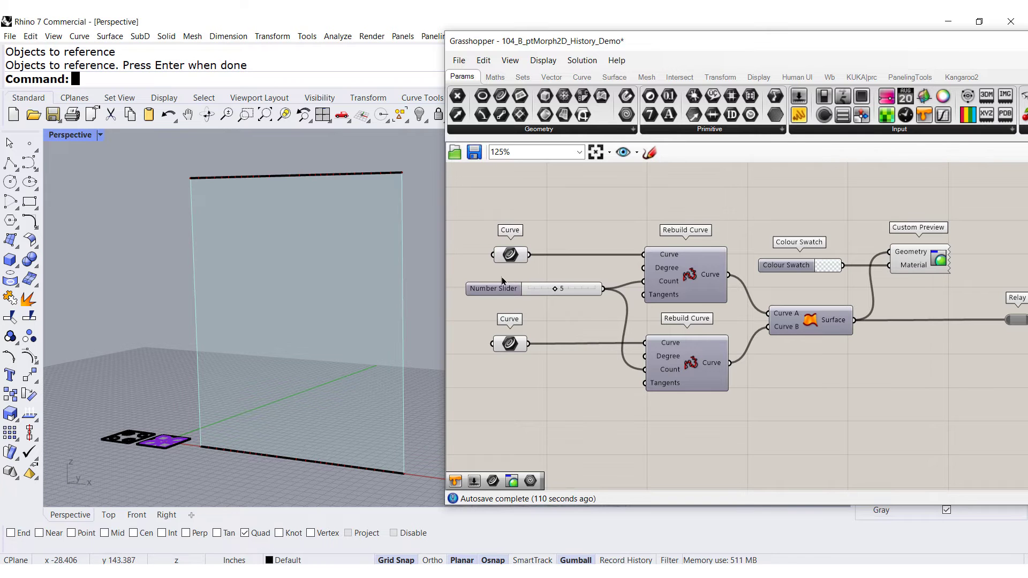
Check which Rhino curves the two Curve parameters in the Grasshopper definition reference
click(510, 256)
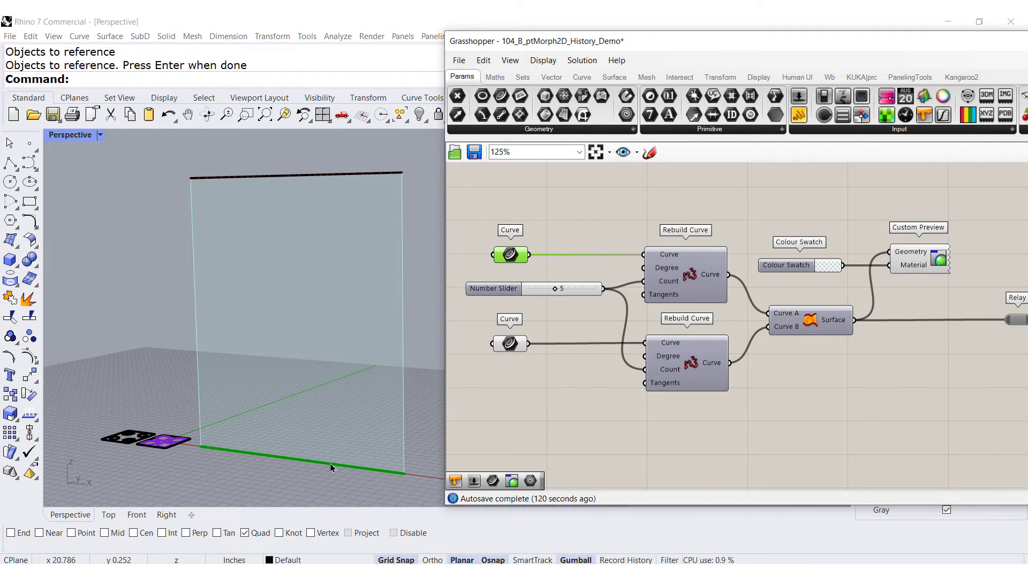
click(511, 346)
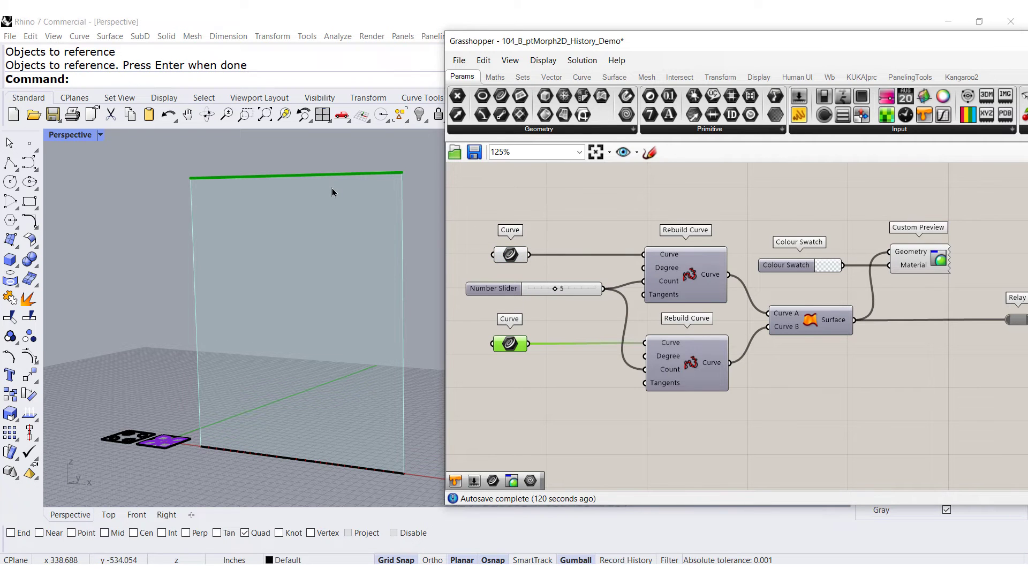
Inspect the Rebuild Curve and Ruled Surface components and where Rebuild Curve sits among the curve utility tools
click(694, 285)
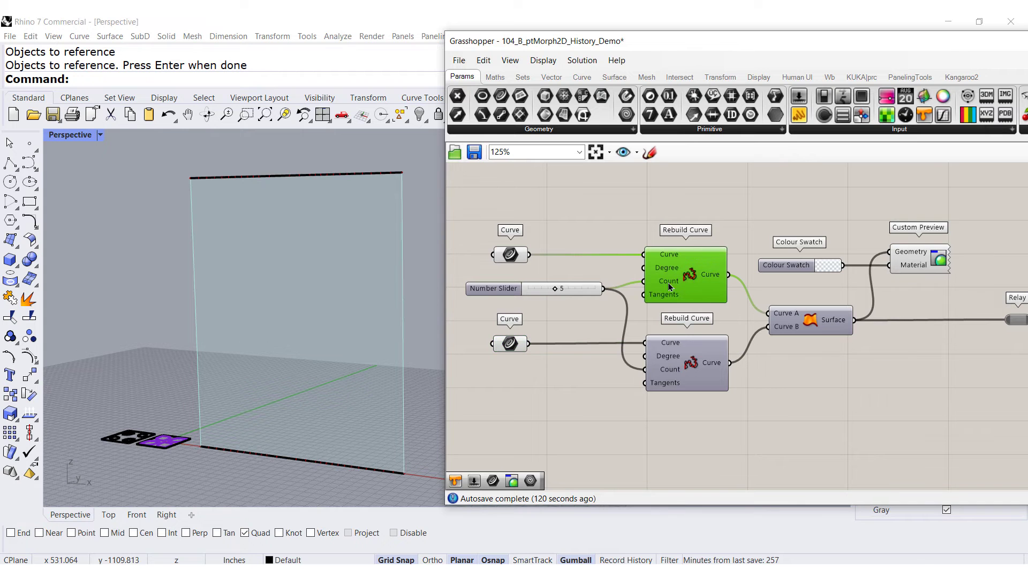
click(579, 79)
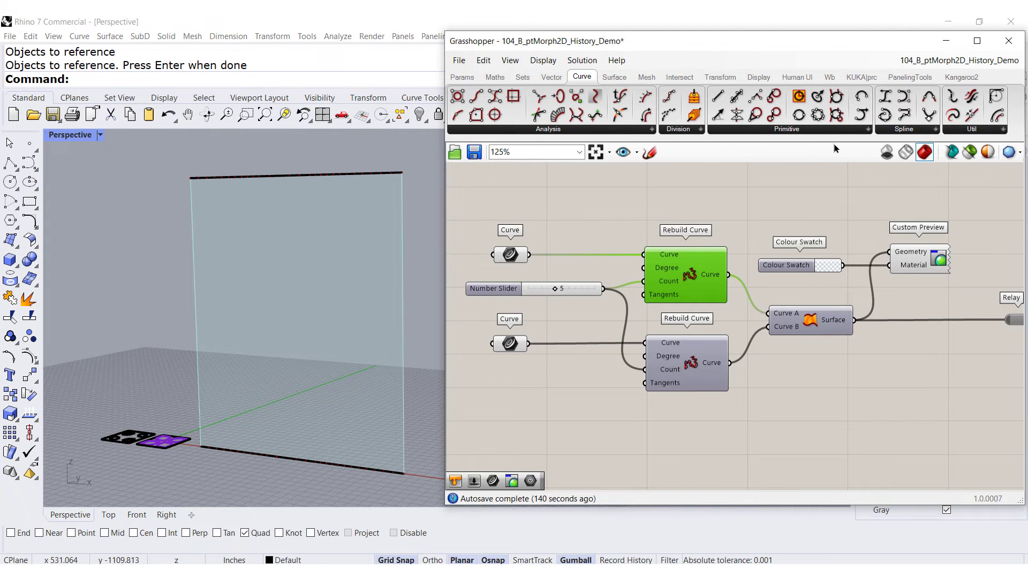
click(962, 130)
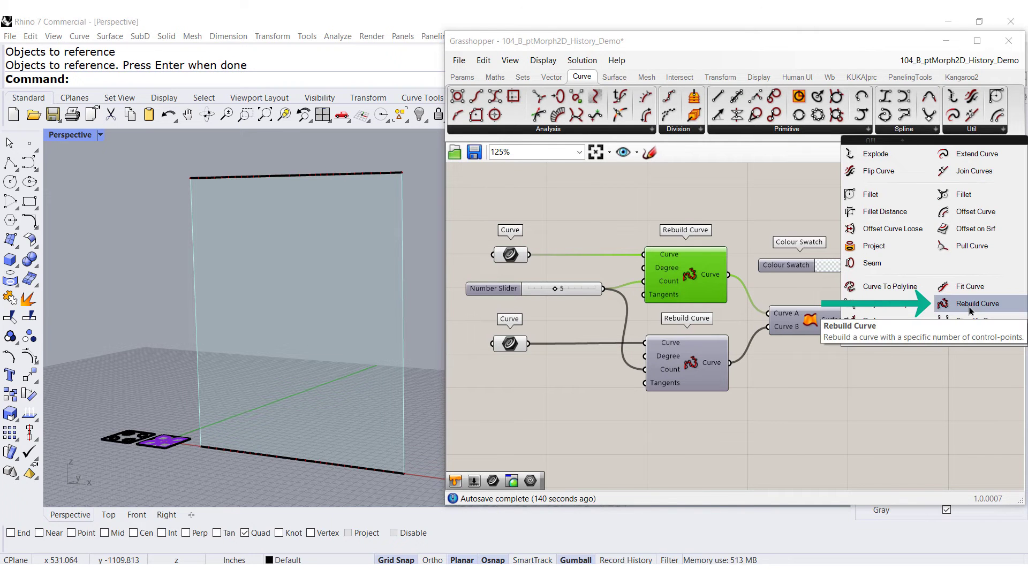
click(649, 209)
click(501, 347)
click(505, 256)
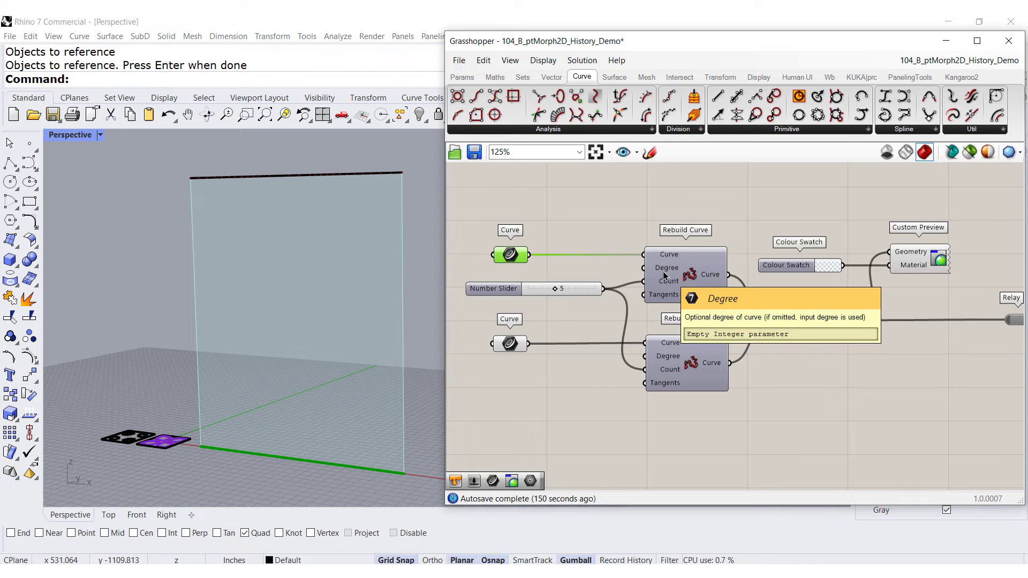
mouse_move(558, 291)
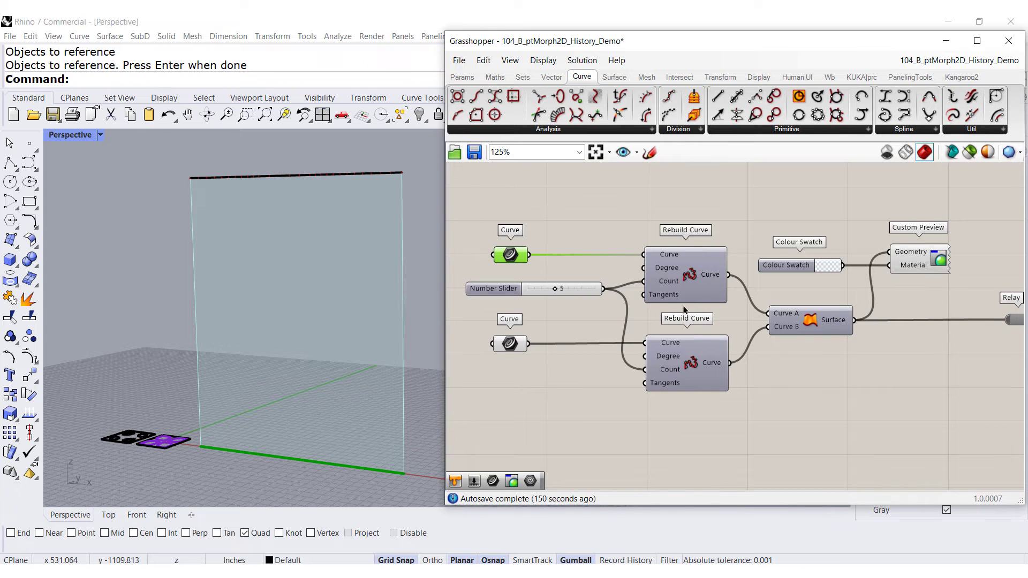
mouse_move(807, 329)
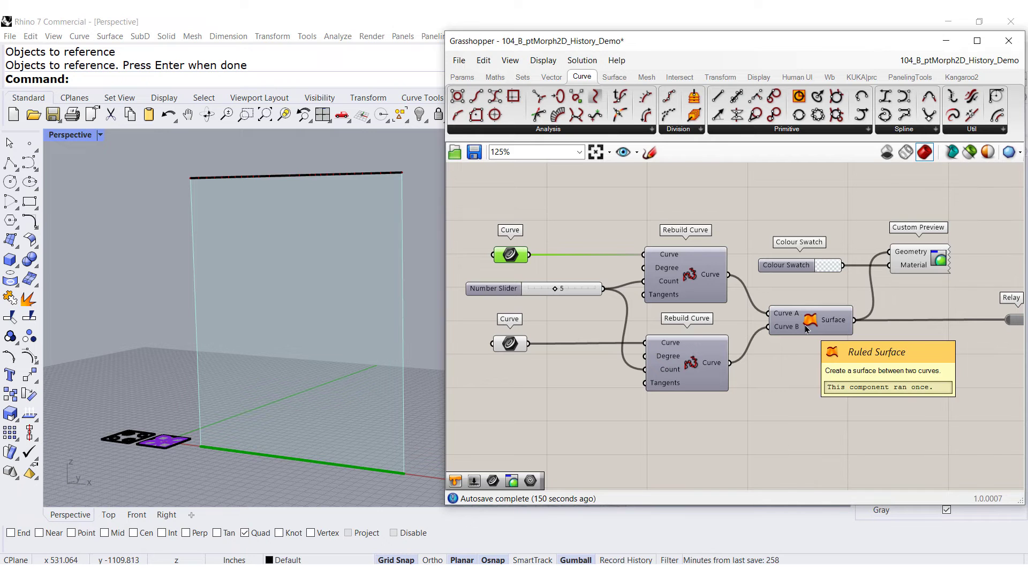
click(613, 78)
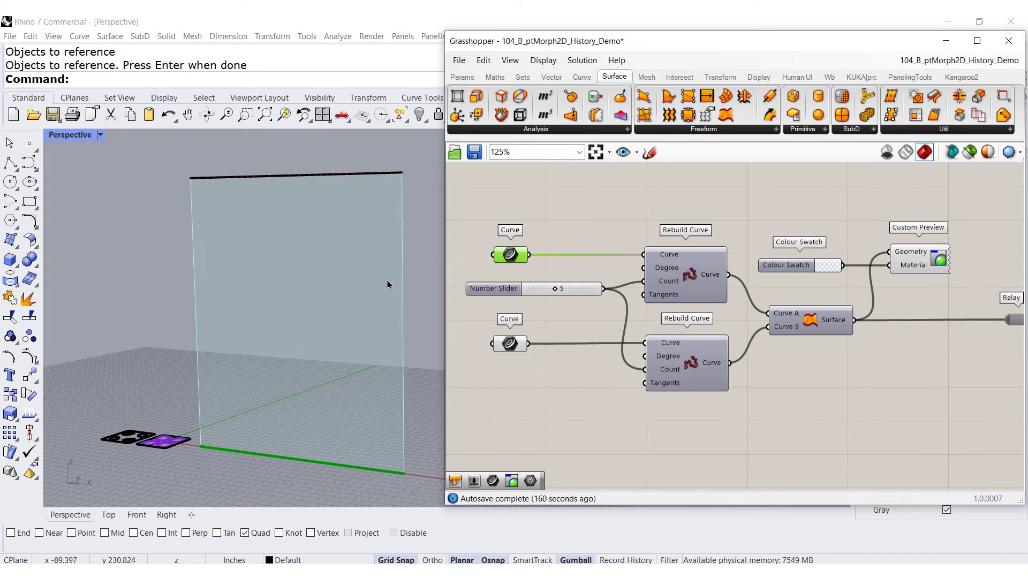
Reshape the top curve by moving two of its control points down with the gumball
click(321, 176)
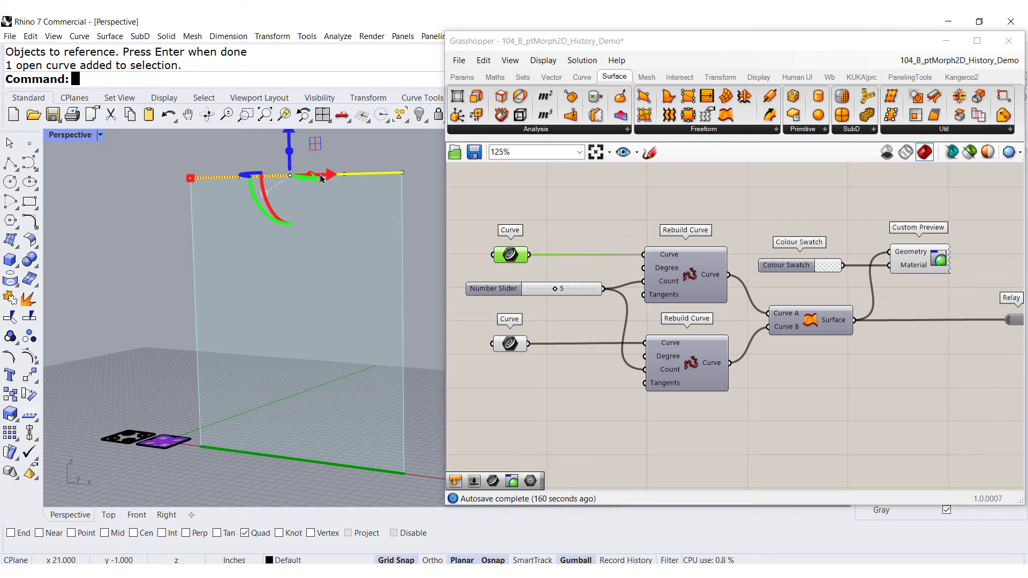
key(F10)
drag(331, 150, 424, 202)
drag(373, 157, 367, 251)
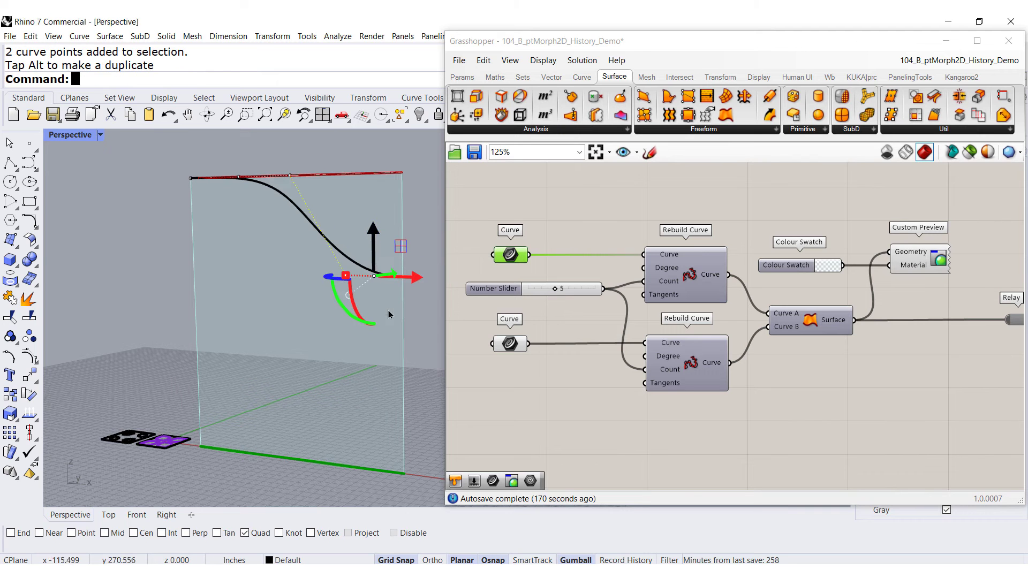
key(Escape)
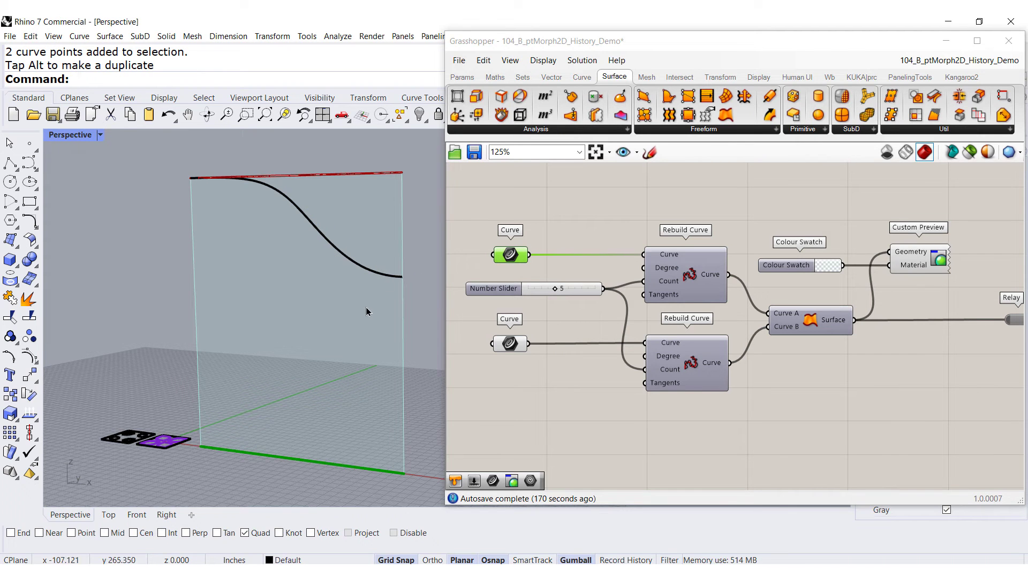
Clear the stored values of both Curve parameters in the Grasshopper definition
right_click(513, 259)
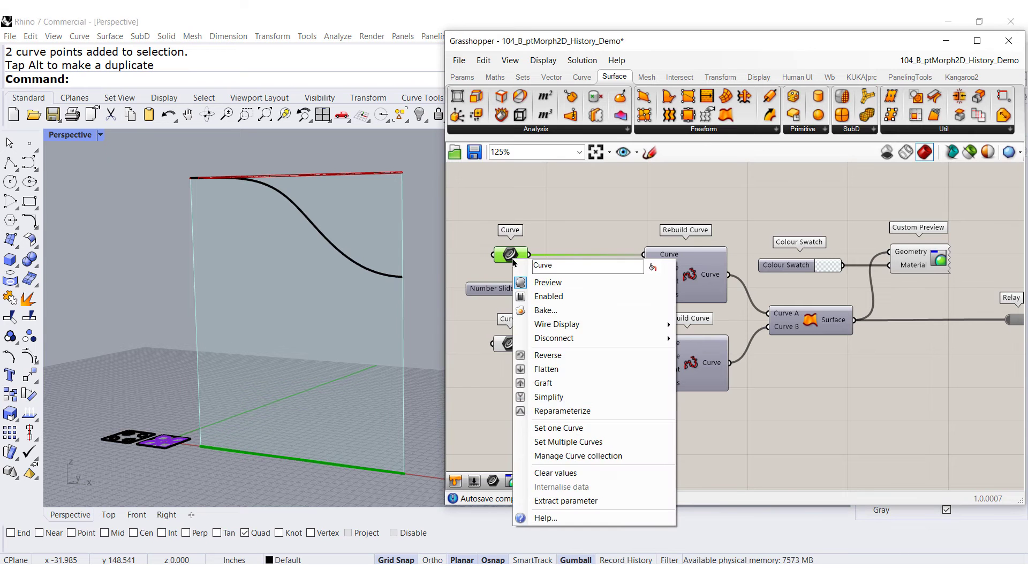
click(553, 476)
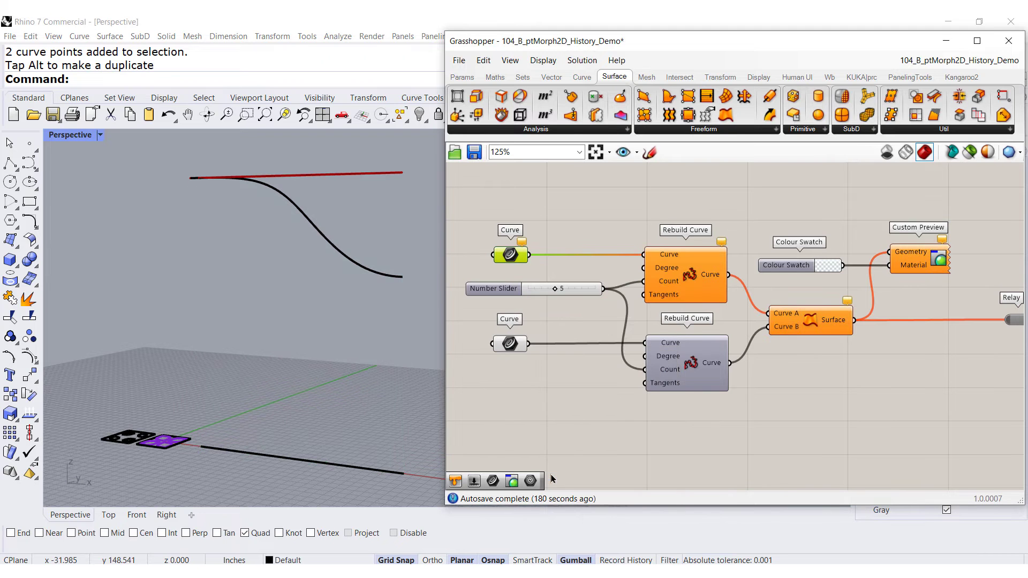
right_click(514, 349)
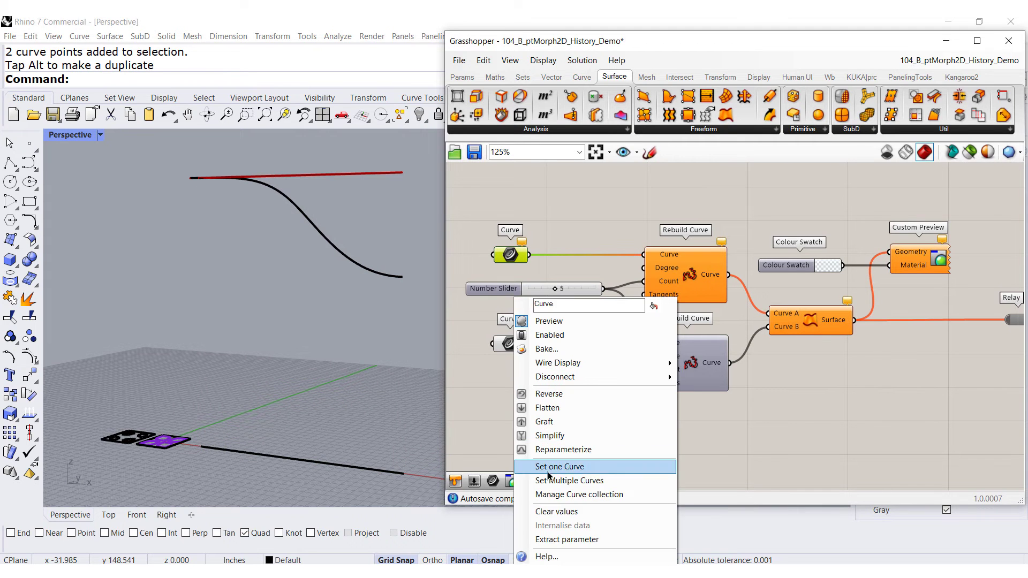
click(550, 508)
right_click(512, 347)
click(511, 261)
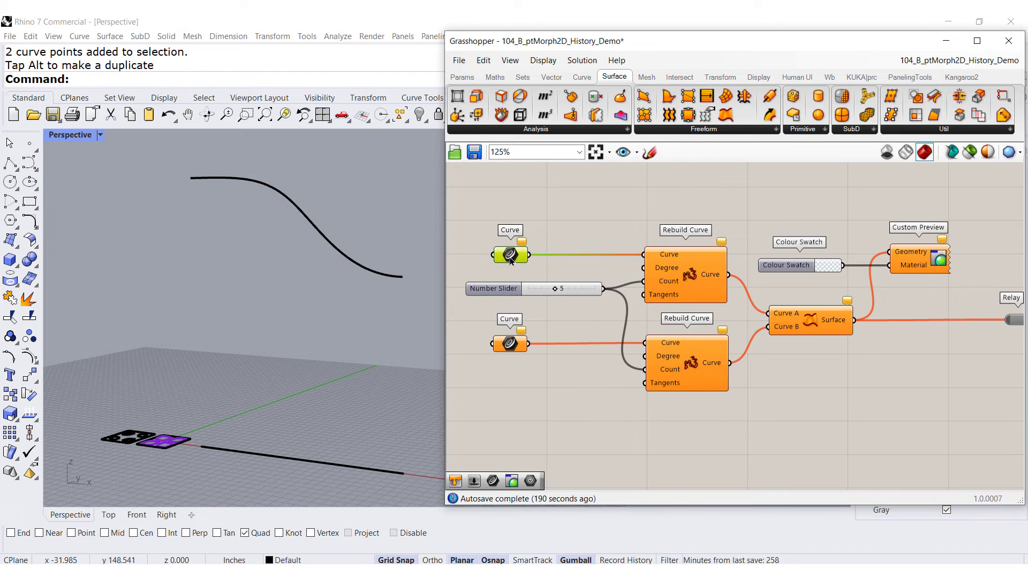
Reference the bottom line in the first Curve parameter and the top curve in the second Curve parameter
right_click(511, 258)
click(543, 451)
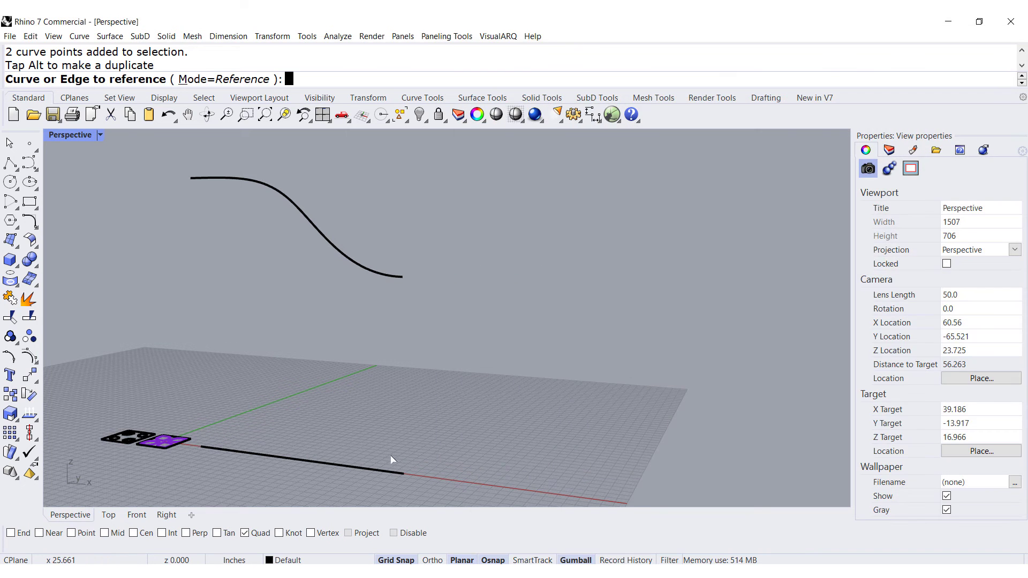
click(395, 472)
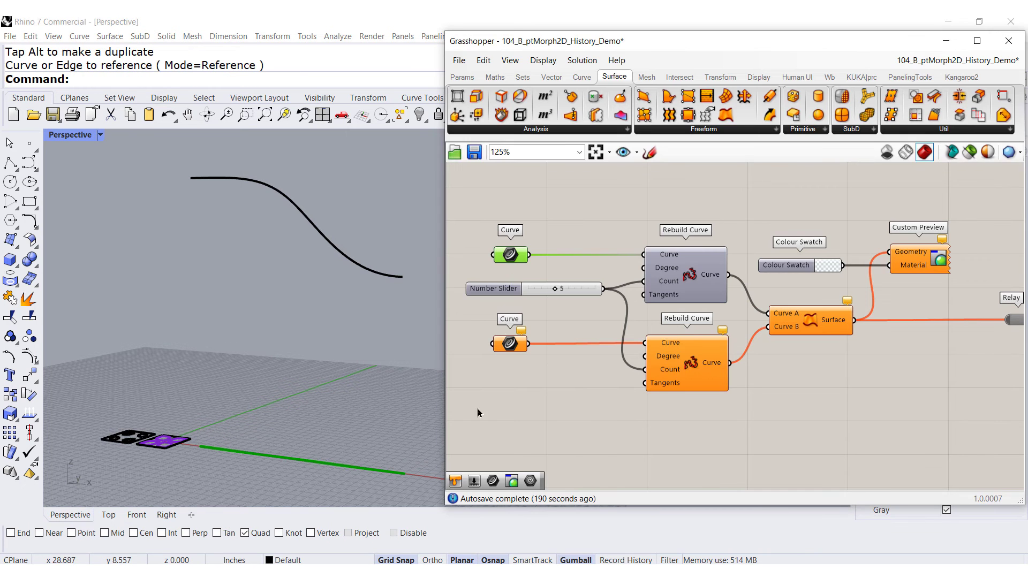
right_click(512, 343)
click(546, 462)
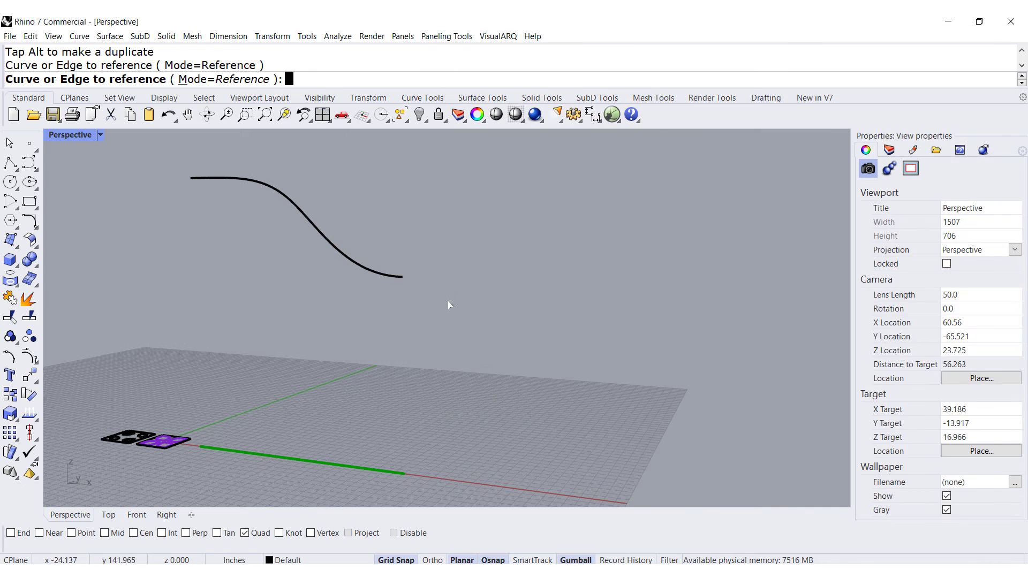
click(397, 278)
Move the top curve's control points back up with the gumball to straighten it
click(362, 271)
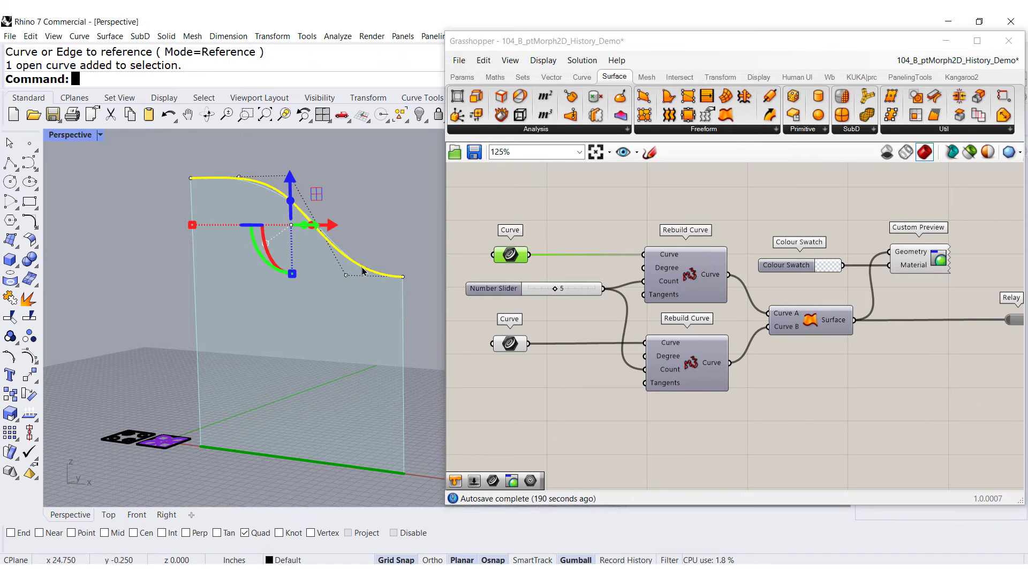
drag(426, 248, 336, 299)
drag(373, 258, 373, 154)
click(416, 249)
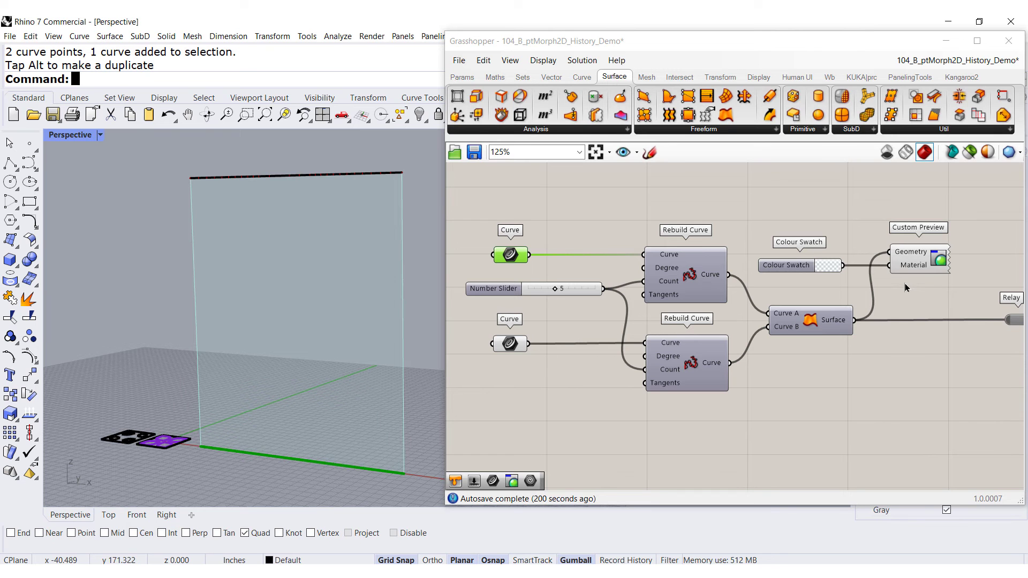
Enable the Relay component so the ruled surface feeds the Surface Parameter grid
click(829, 329)
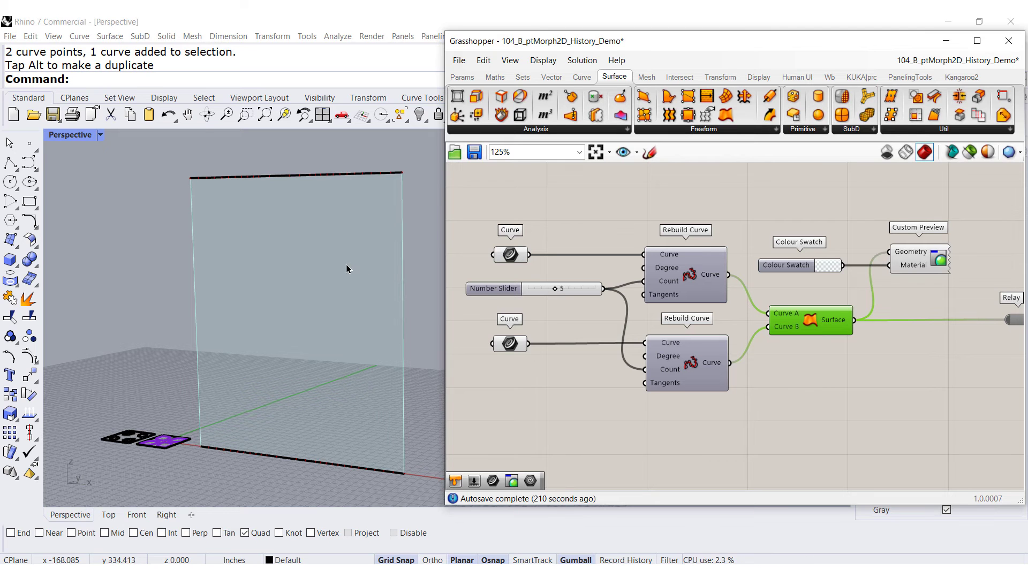
right_drag(964, 349, 508, 313)
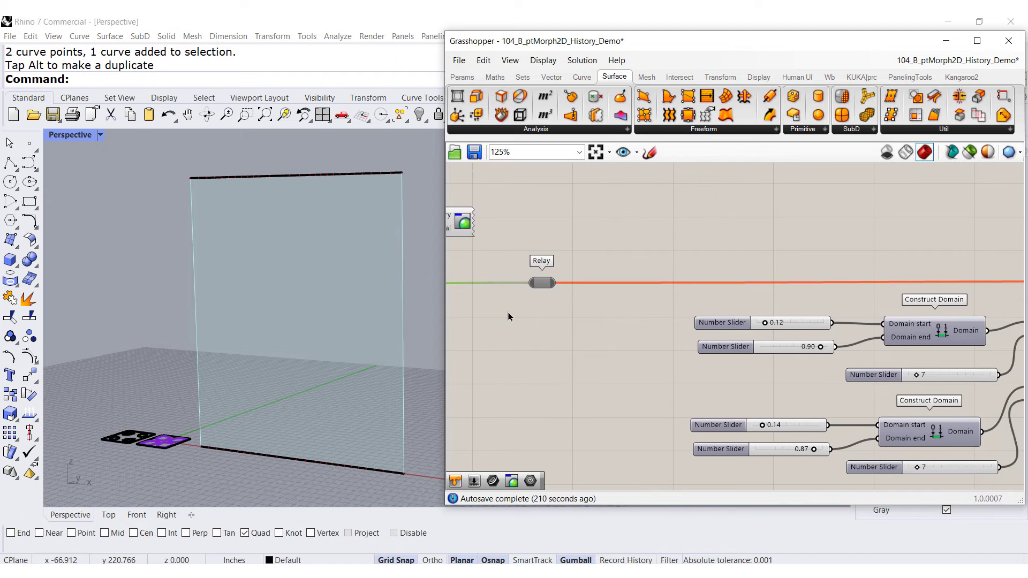
scroll(508, 313, down, 1)
right_drag(833, 347, 679, 335)
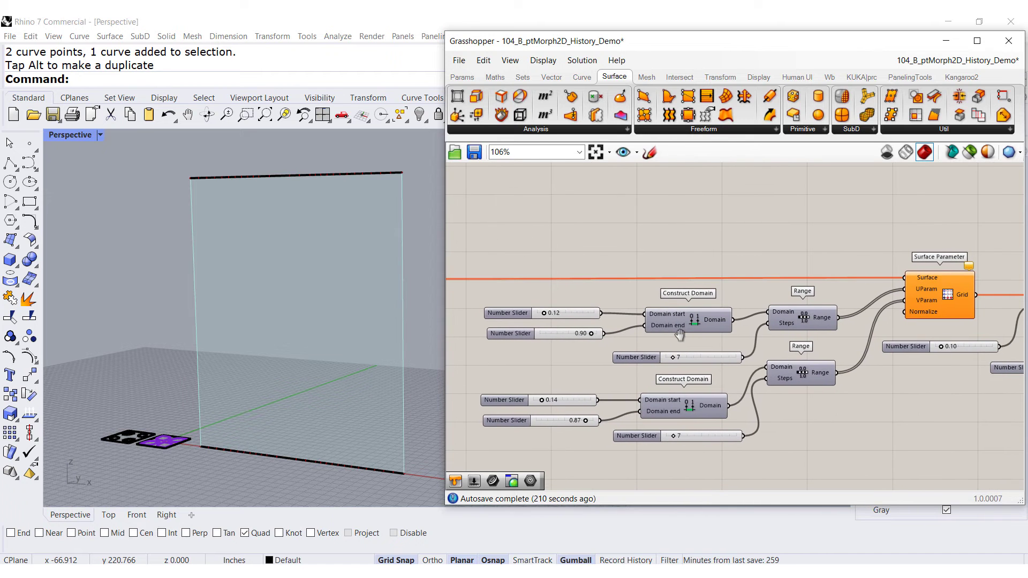
click(910, 77)
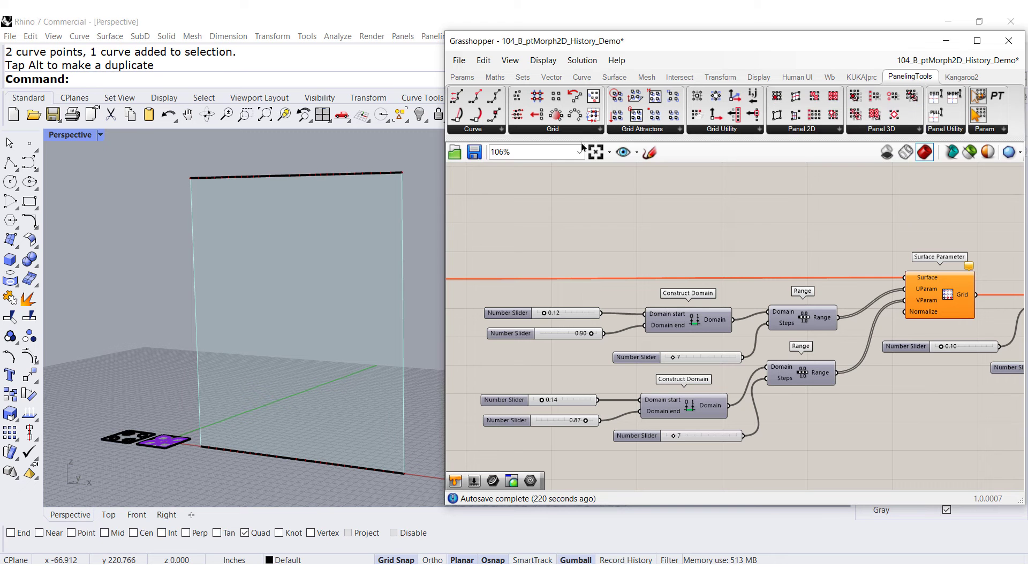
click(597, 131)
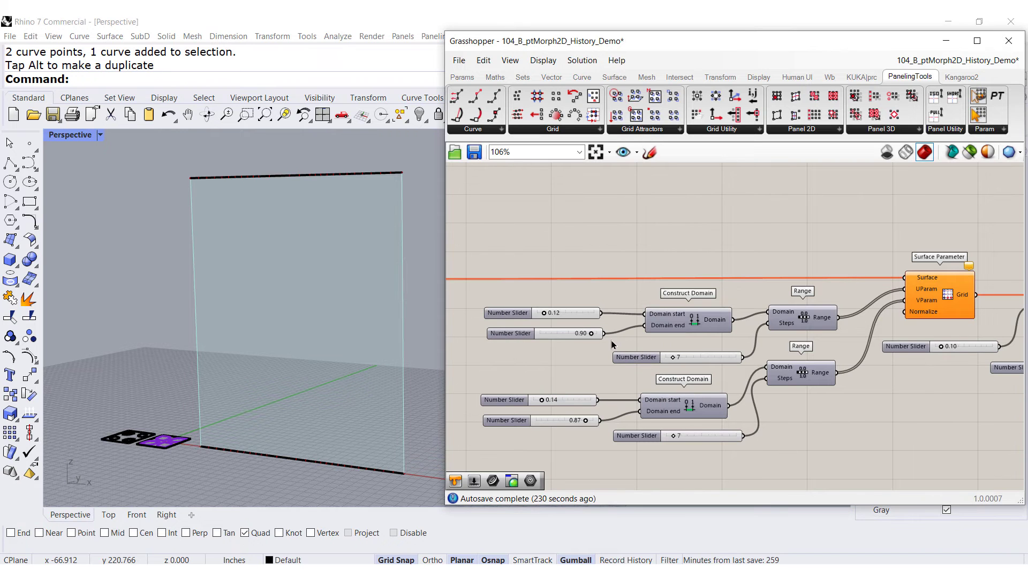
right_drag(612, 342, 822, 353)
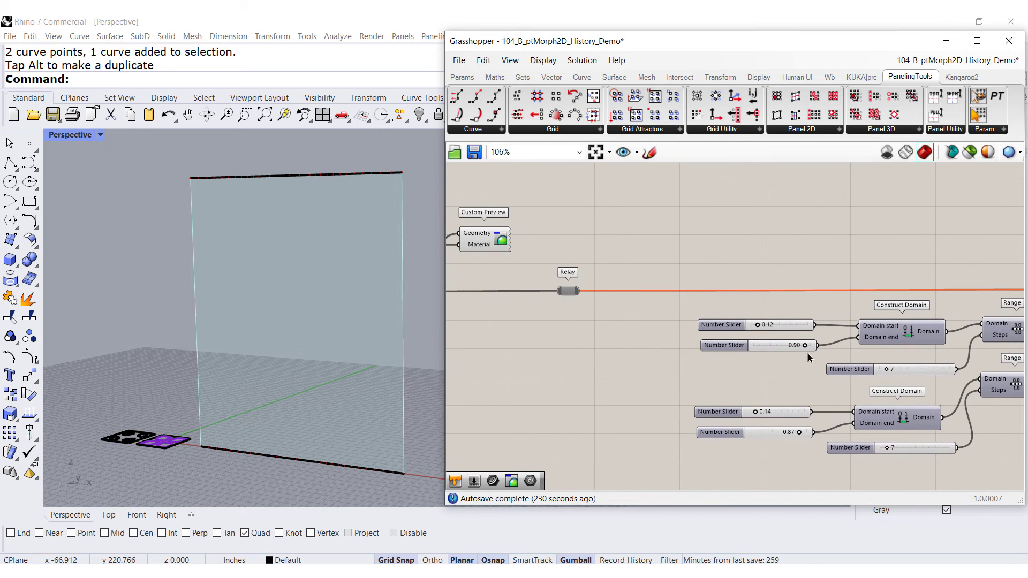
right_click(568, 295)
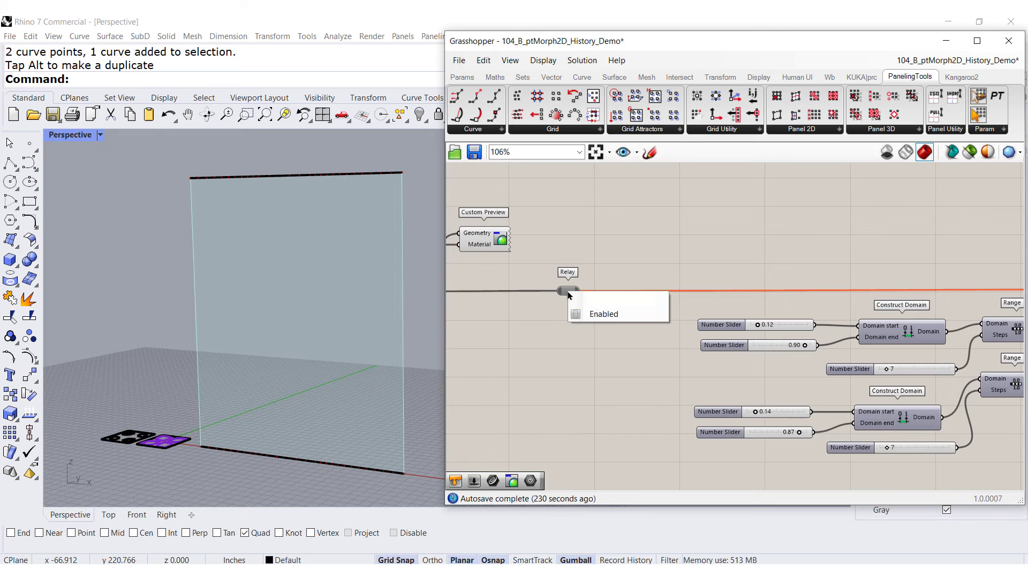
click(593, 314)
Set both Construct Domain ranges to start at 0.05 and end at 0.95 with their sliders
right_drag(828, 386, 620, 353)
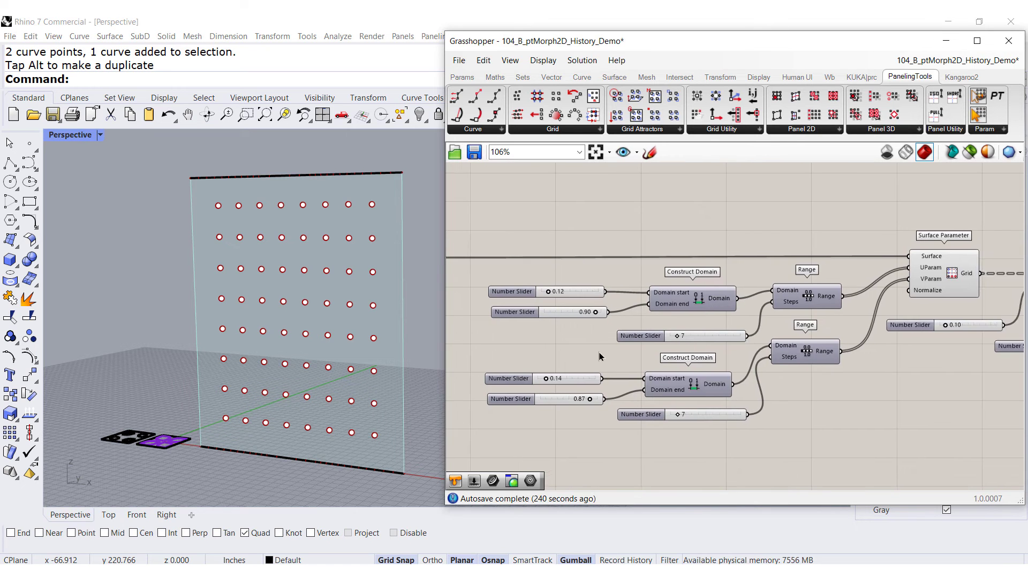
scroll(578, 350, up, 3)
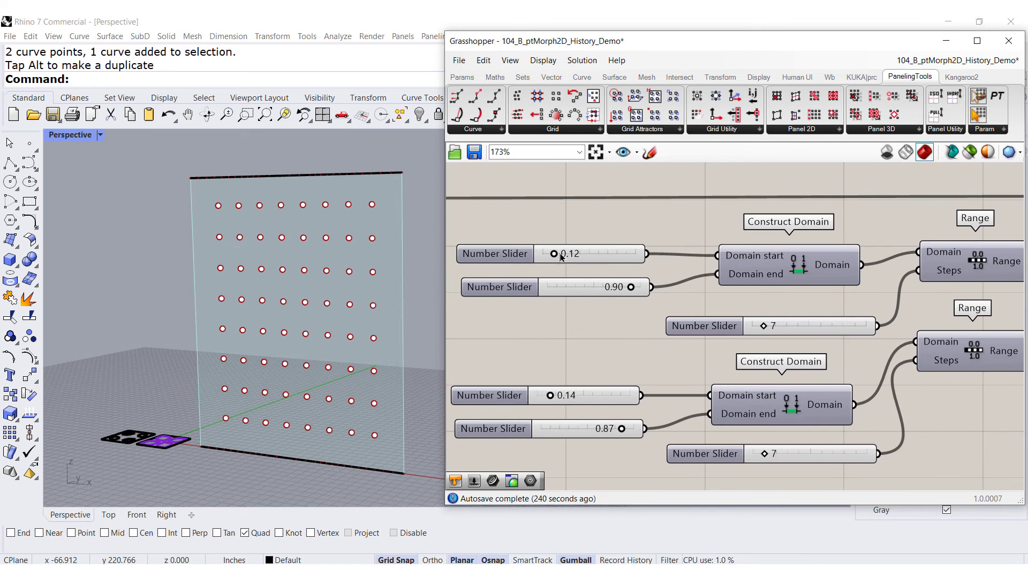
drag(555, 253, 550, 259)
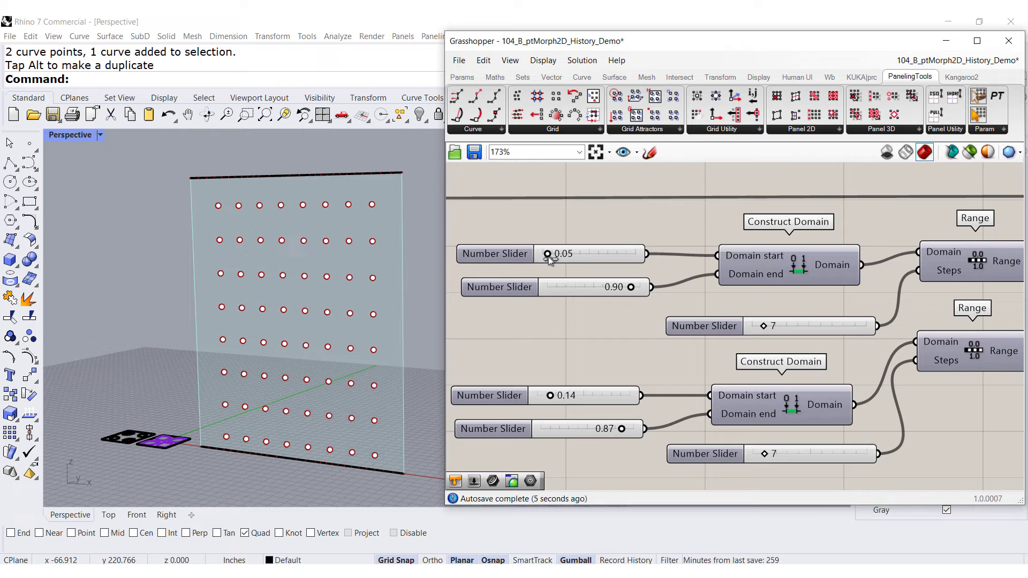
drag(629, 288, 636, 287)
drag(550, 395, 542, 397)
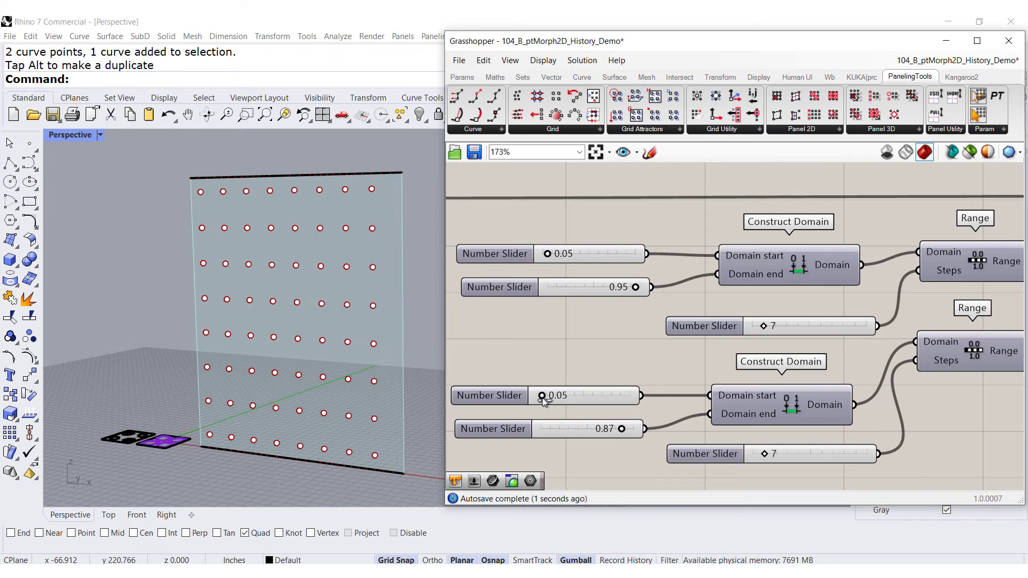
drag(621, 429, 630, 433)
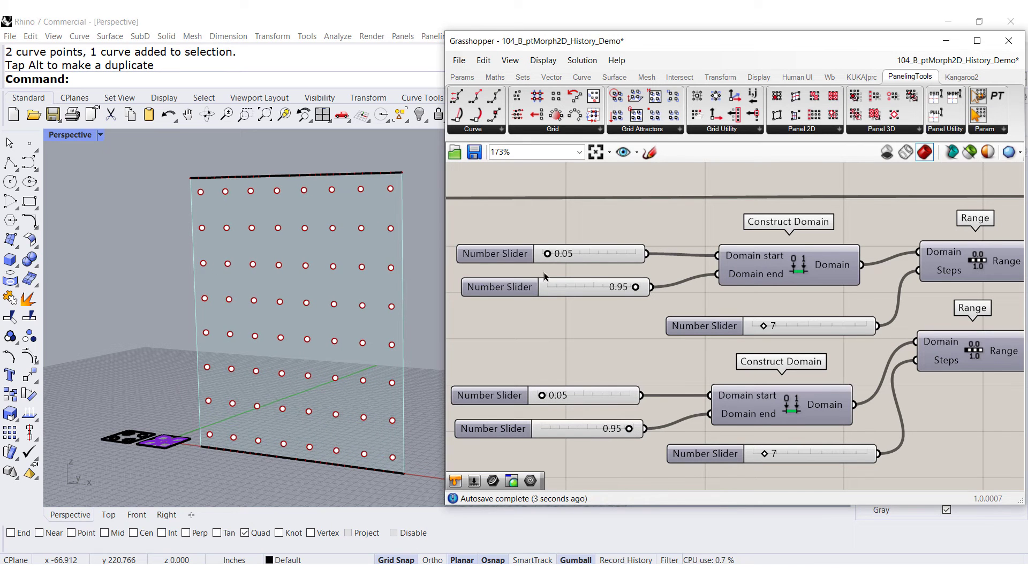
Set the first Range step-count slider to 9
scroll(541, 307, down, 3)
right_drag(728, 296, 695, 306)
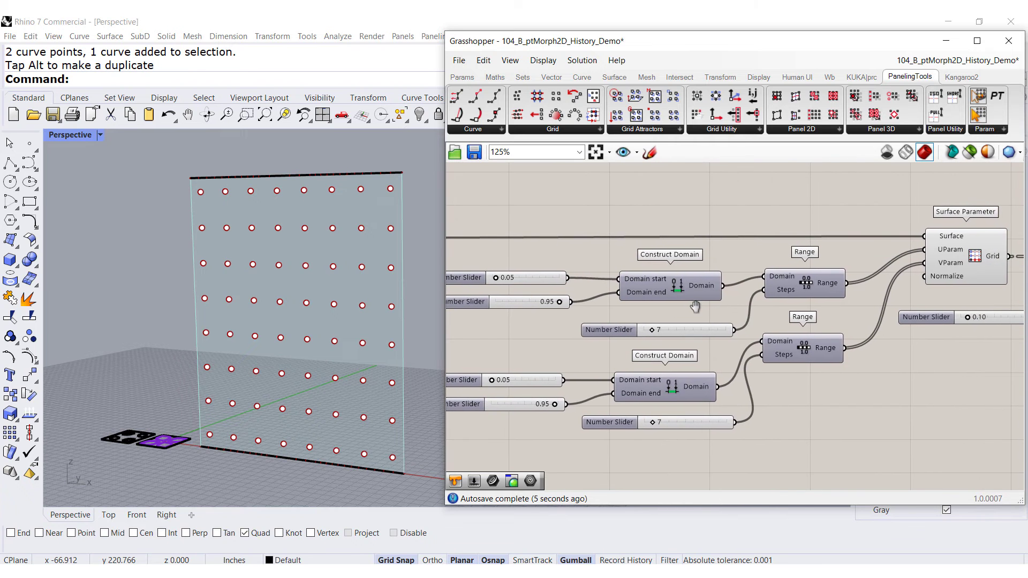
right_drag(791, 297, 788, 298)
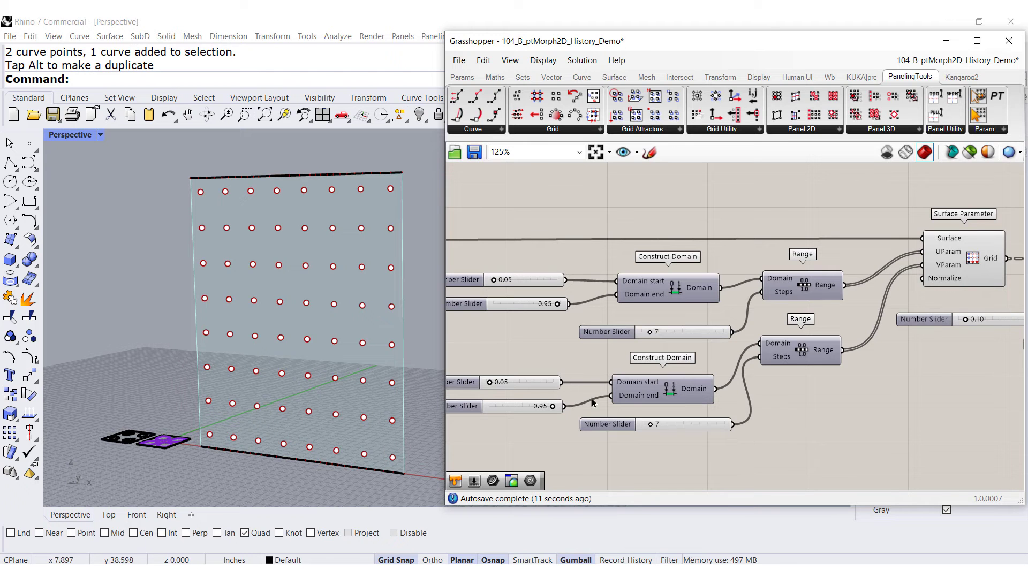
mouse_move(653, 334)
mouse_down()
mouse_move(676, 334)
mouse_move(645, 339)
mouse_move(659, 339)
mouse_up()
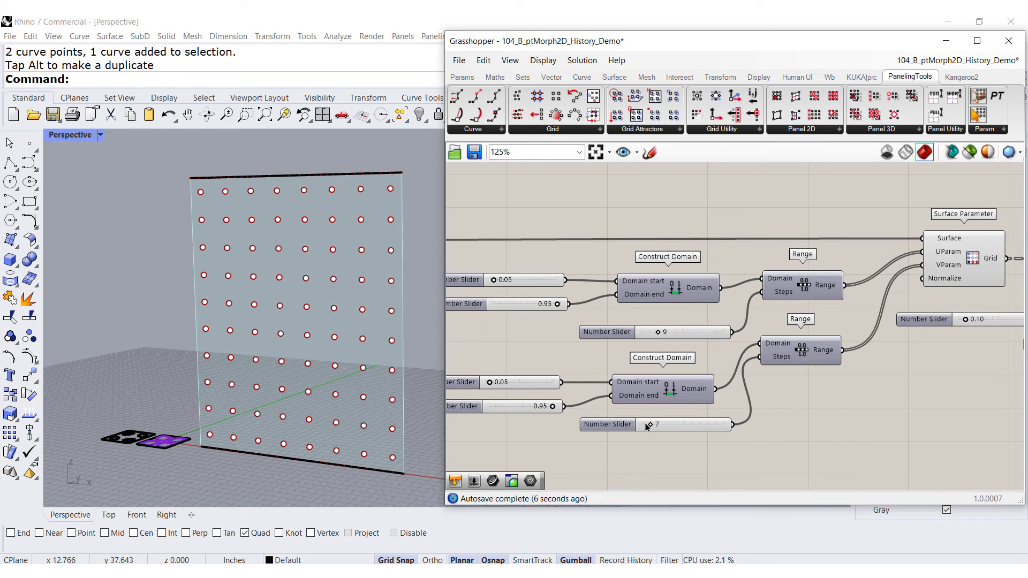
mouse_move(649, 427)
mouse_down()
mouse_move(665, 427)
mouse_move(649, 427)
mouse_up()
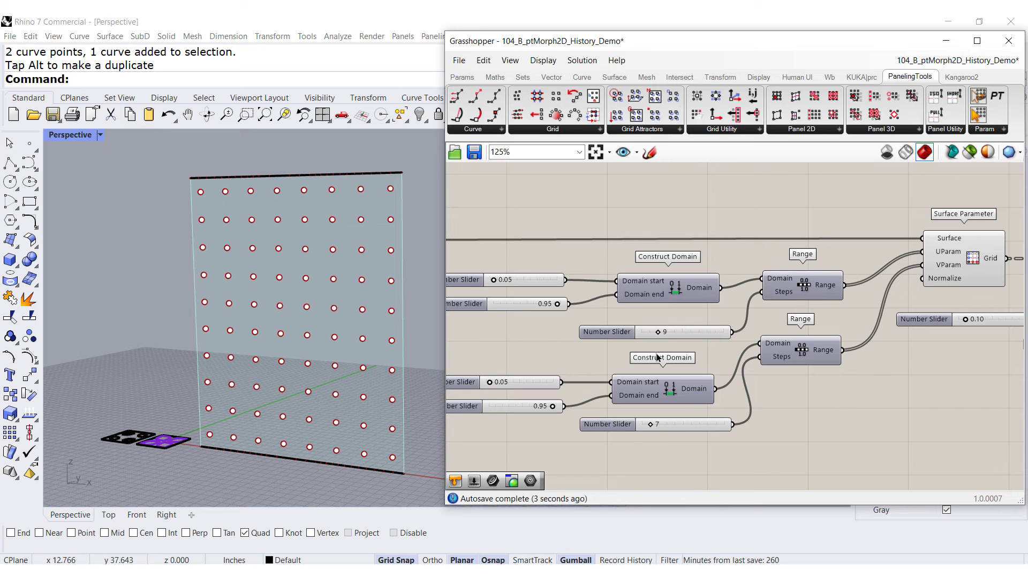
Set the first Range step-count slider to 7
drag(660, 335, 650, 333)
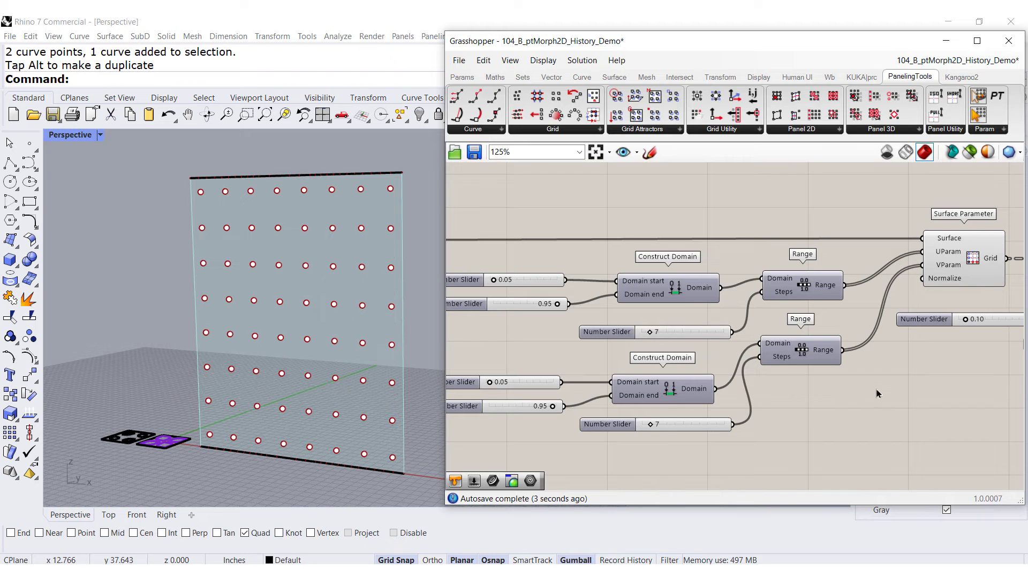
Turn off the preview of the Surface Parameter grid component
right_drag(939, 371, 532, 375)
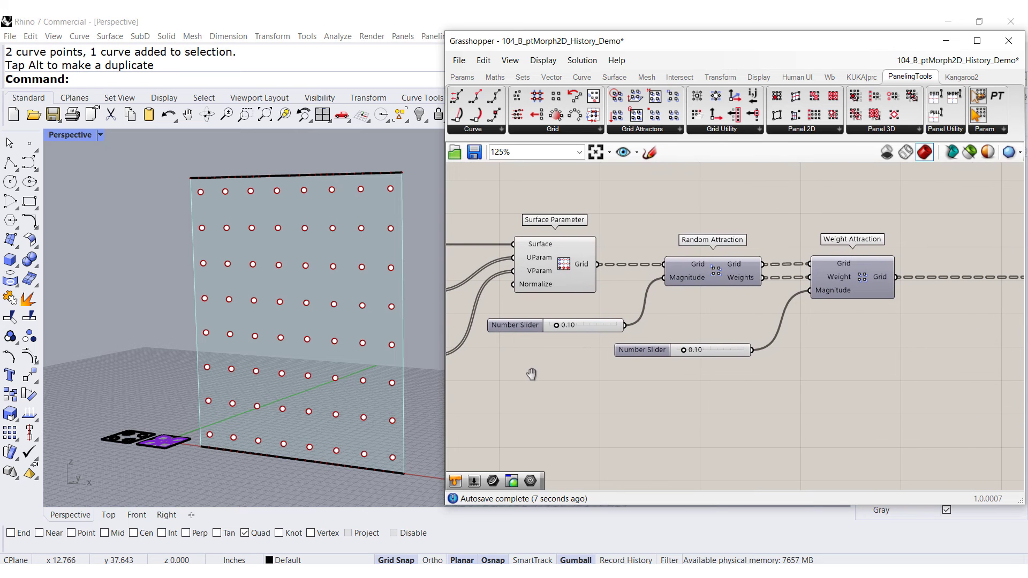
click(557, 270)
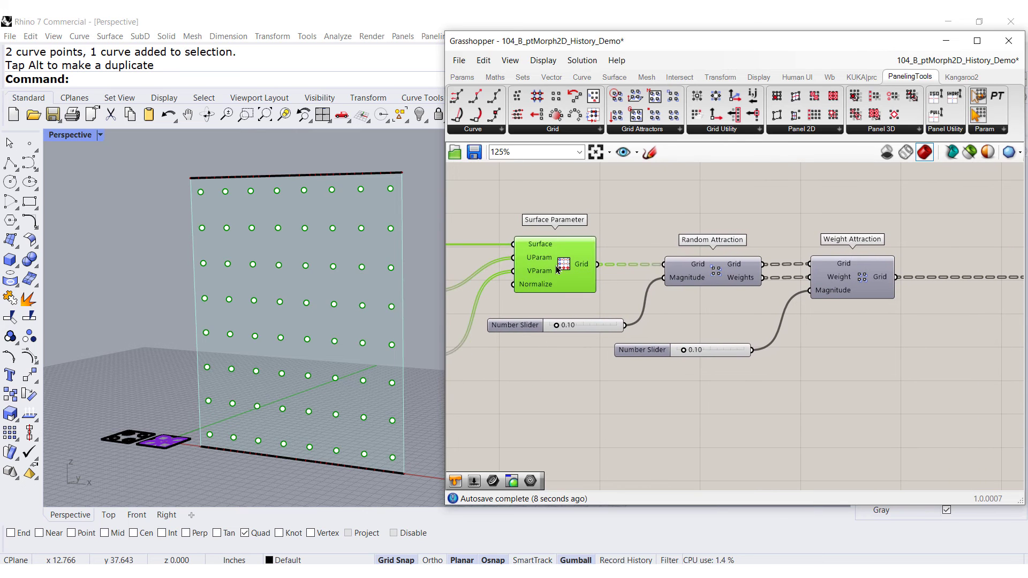
middle_click(541, 377)
click(578, 339)
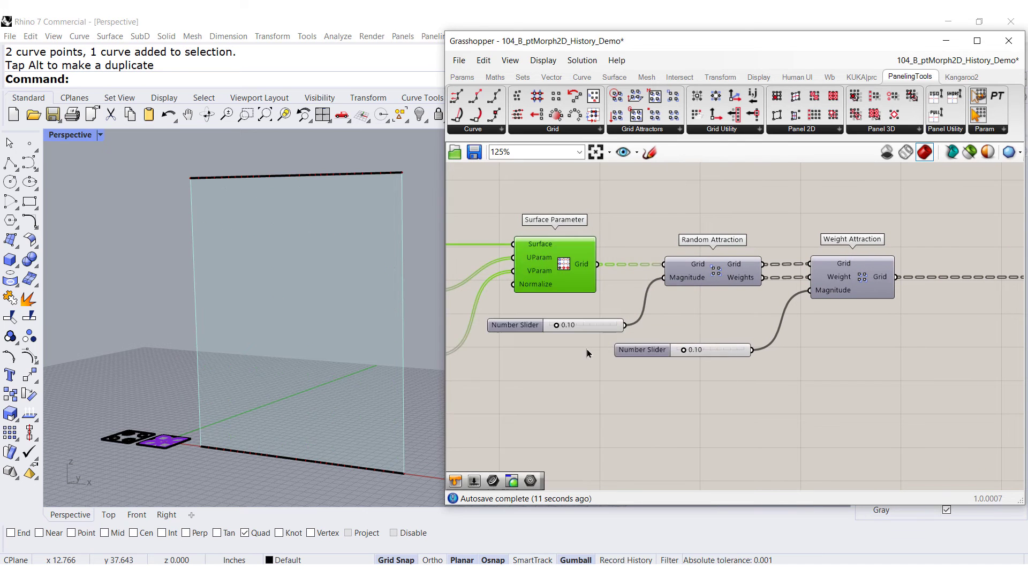
Enable the Random Attraction component
click(721, 278)
middle_click(721, 320)
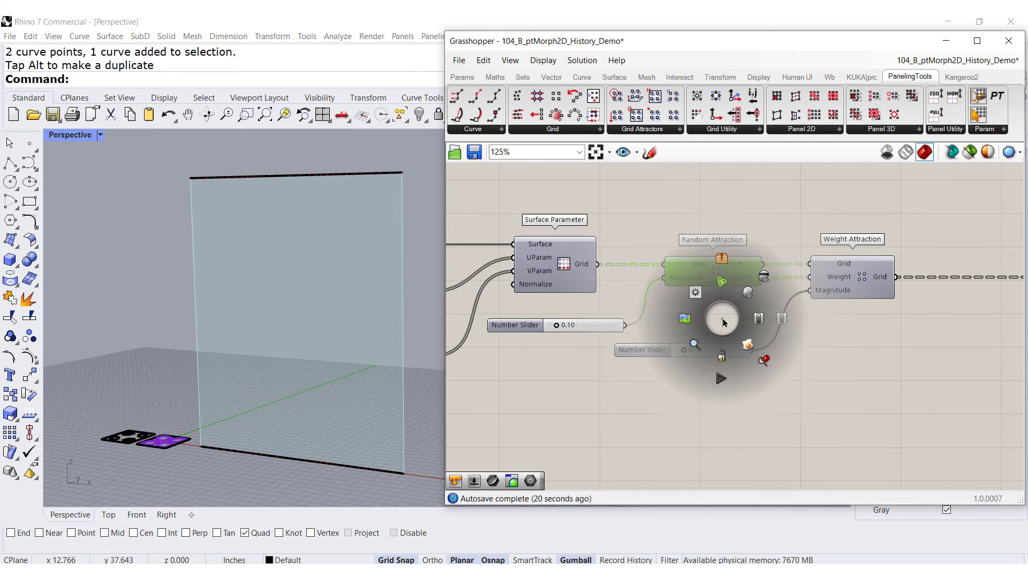
click(748, 292)
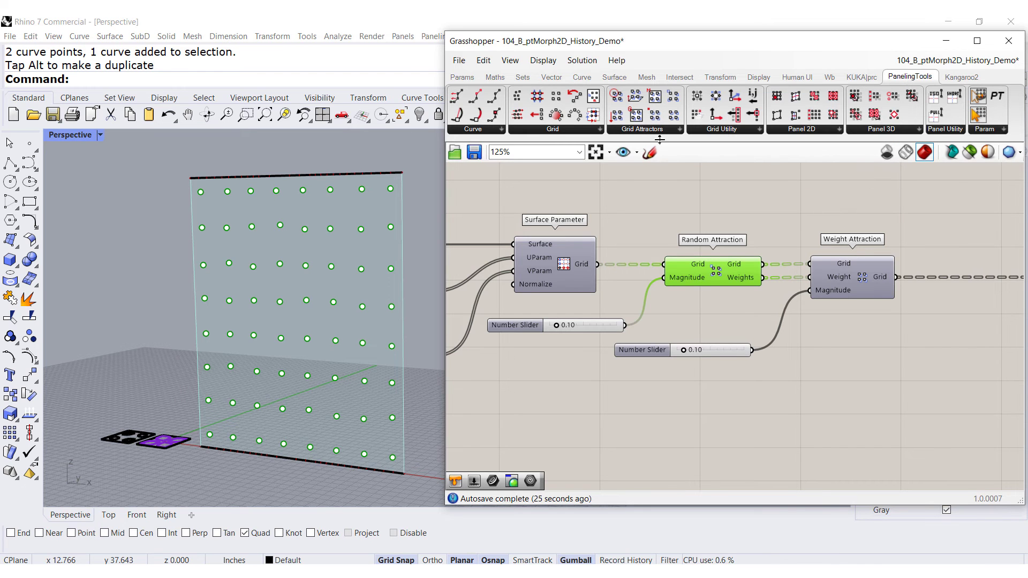
Set the Random Attraction magnitude slider to 0.12
click(640, 131)
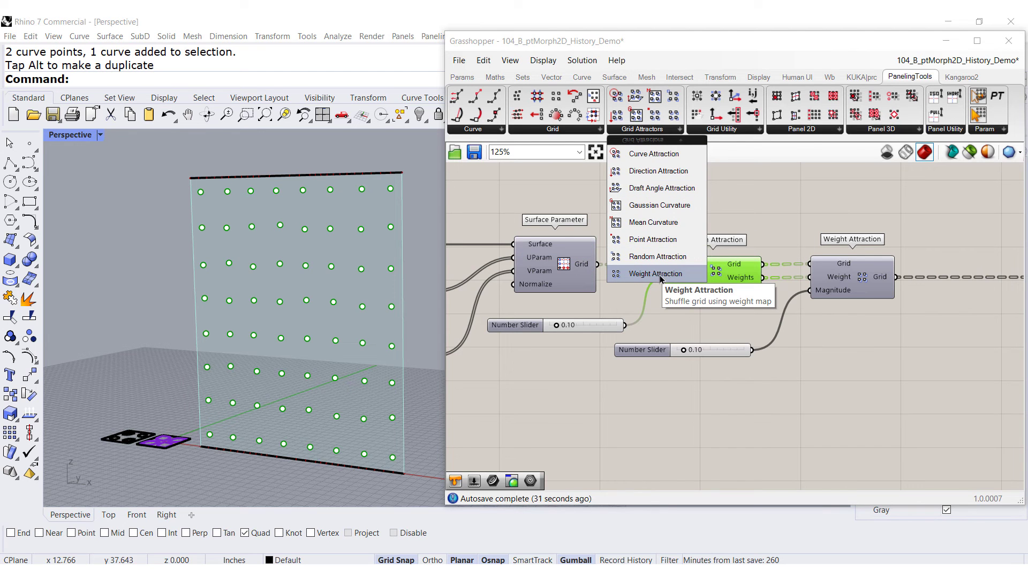
click(573, 346)
mouse_move(558, 325)
mouse_down()
mouse_move(567, 326)
mouse_move(558, 326)
mouse_up()
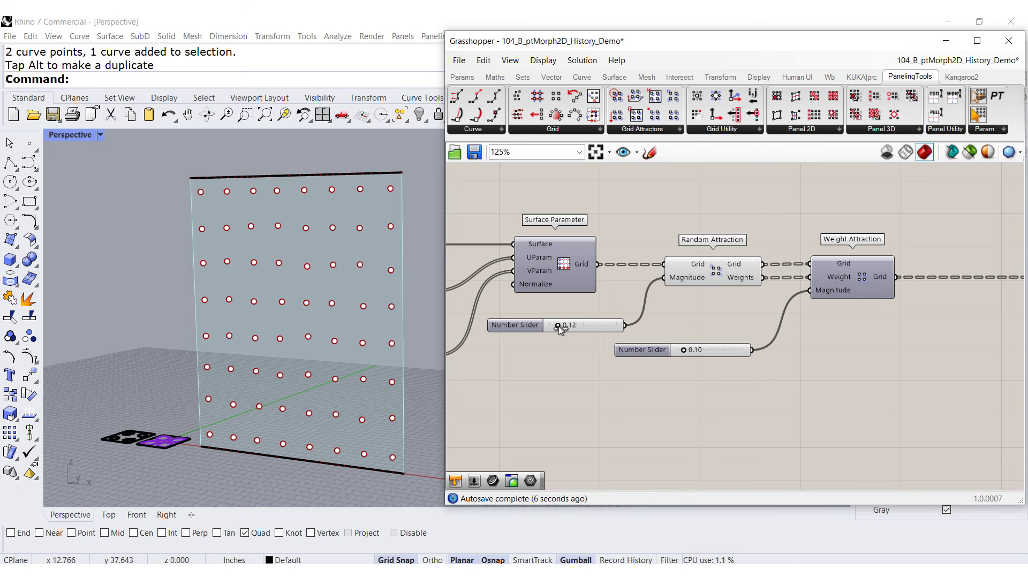
Enable the Weight Attraction component
click(730, 277)
middle_click(704, 303)
click(844, 279)
middle_click(849, 279)
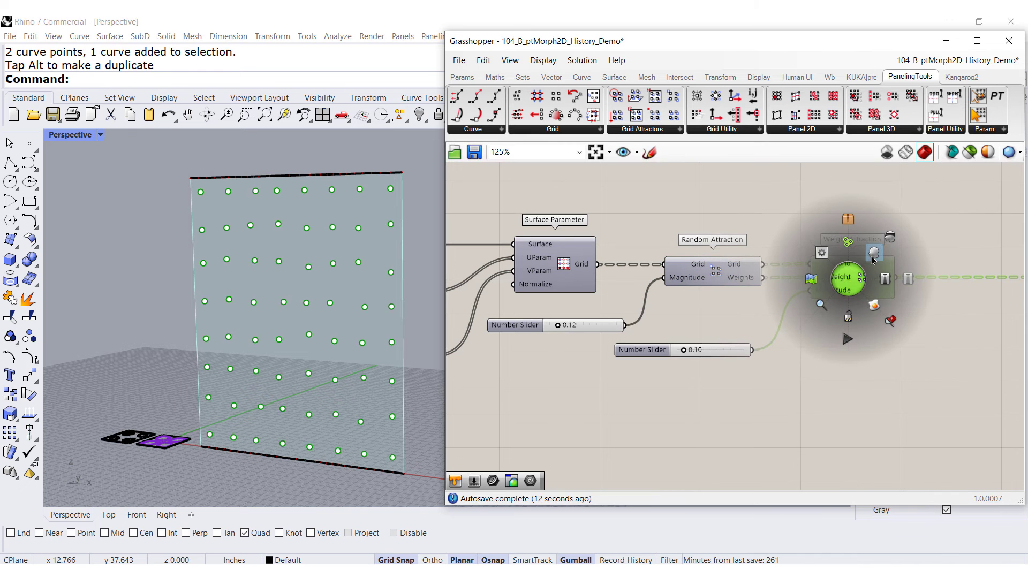
click(874, 263)
Set the Random Attraction magnitude to 0.08 and the Weight Attraction magnitude to 0.00
drag(683, 351, 686, 352)
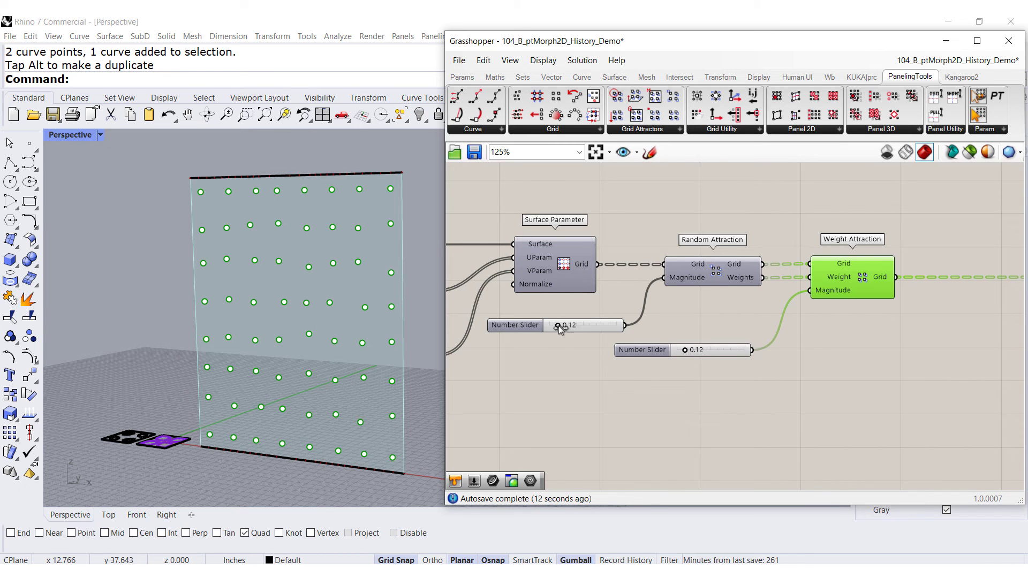
drag(558, 325, 555, 326)
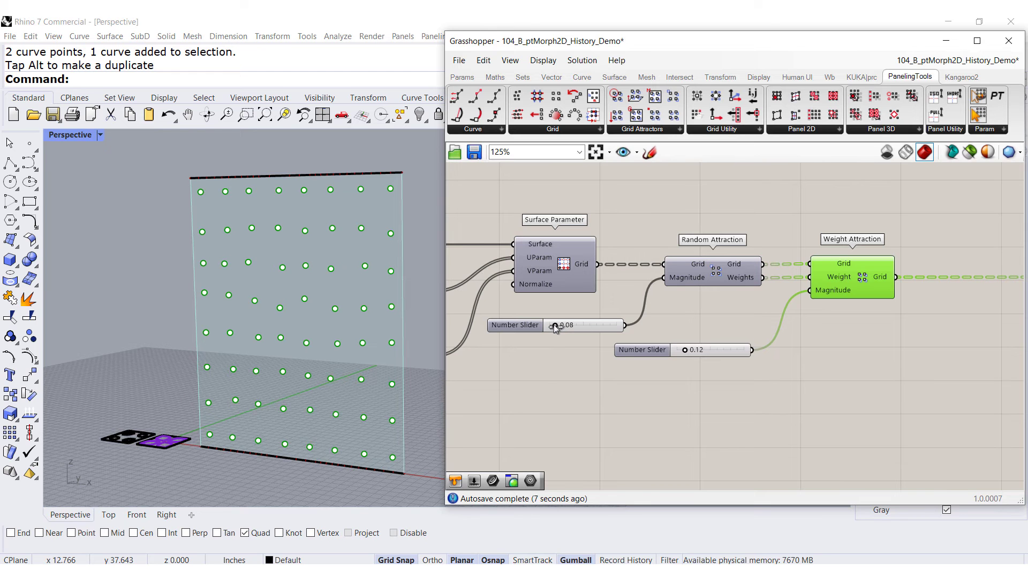
drag(683, 351, 664, 352)
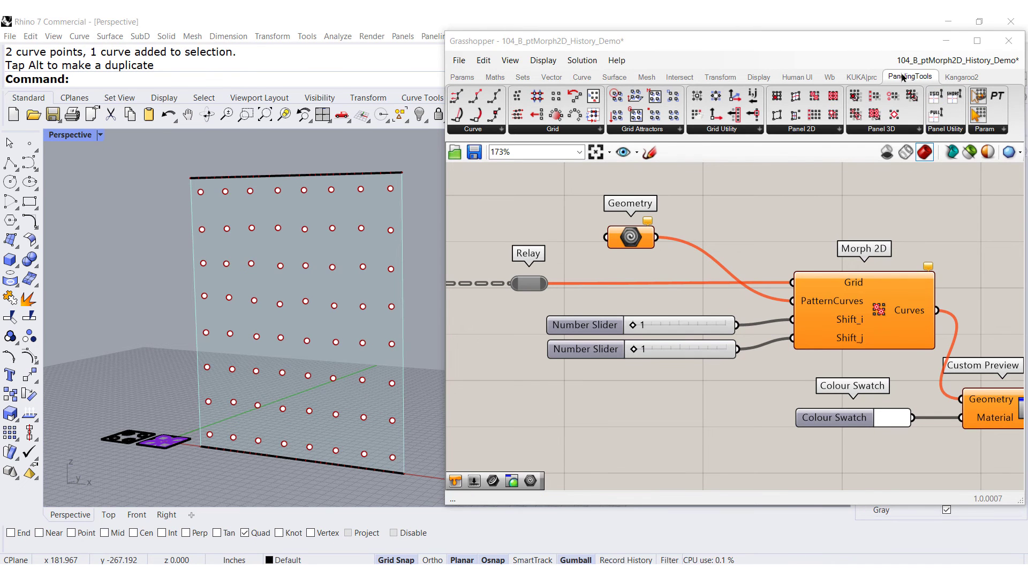
Enable the Relay component feeding the grid into Morph 2D
click(800, 133)
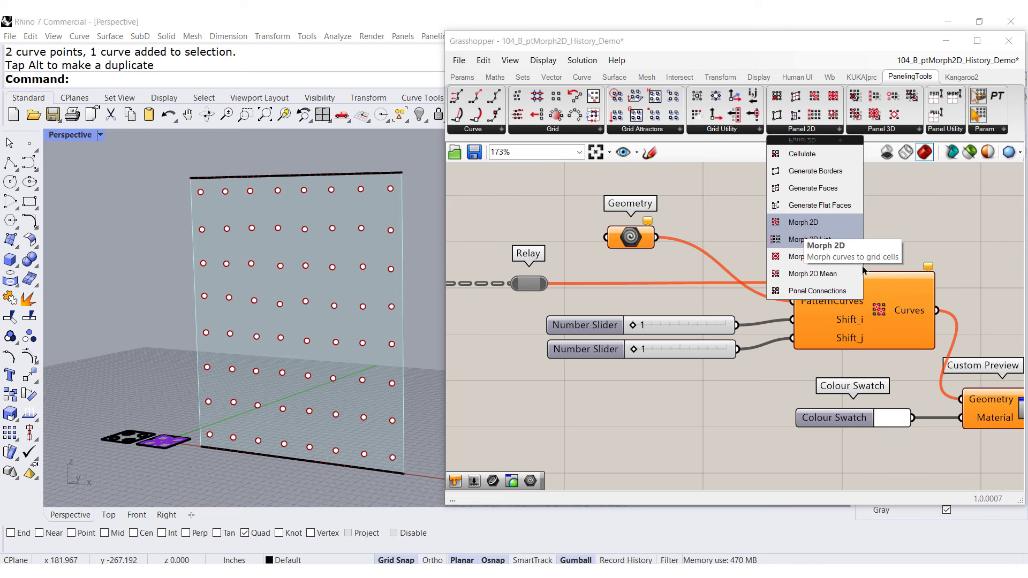
click(876, 335)
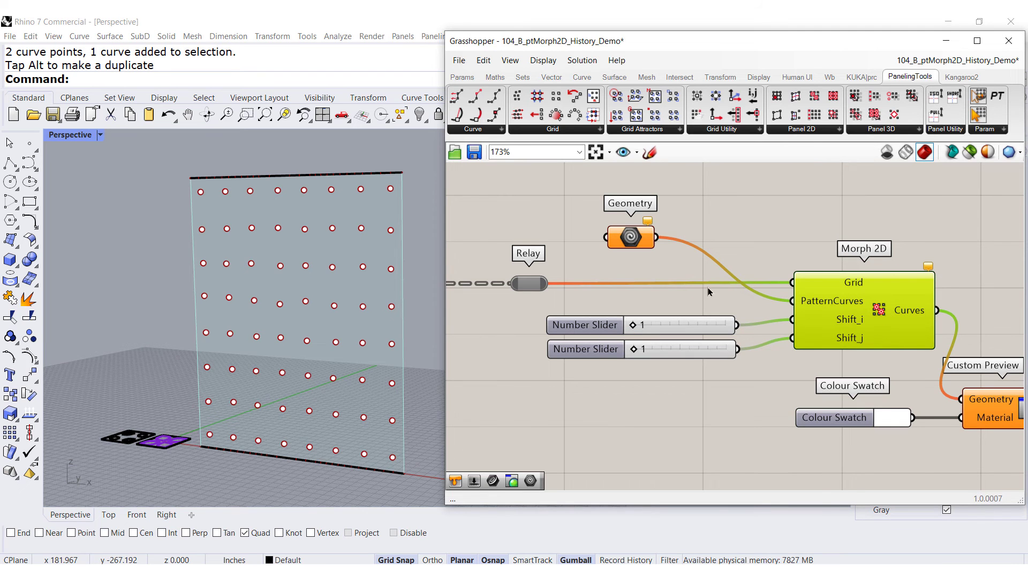
right_click(530, 286)
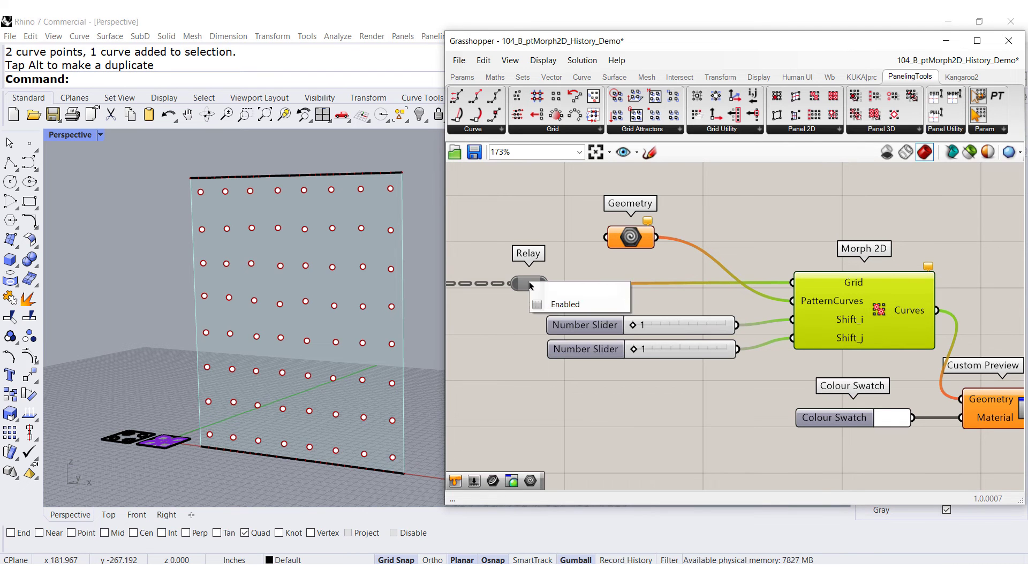
click(560, 303)
Turn off the preview of the Weight Attraction component
scroll(627, 329, down, 4)
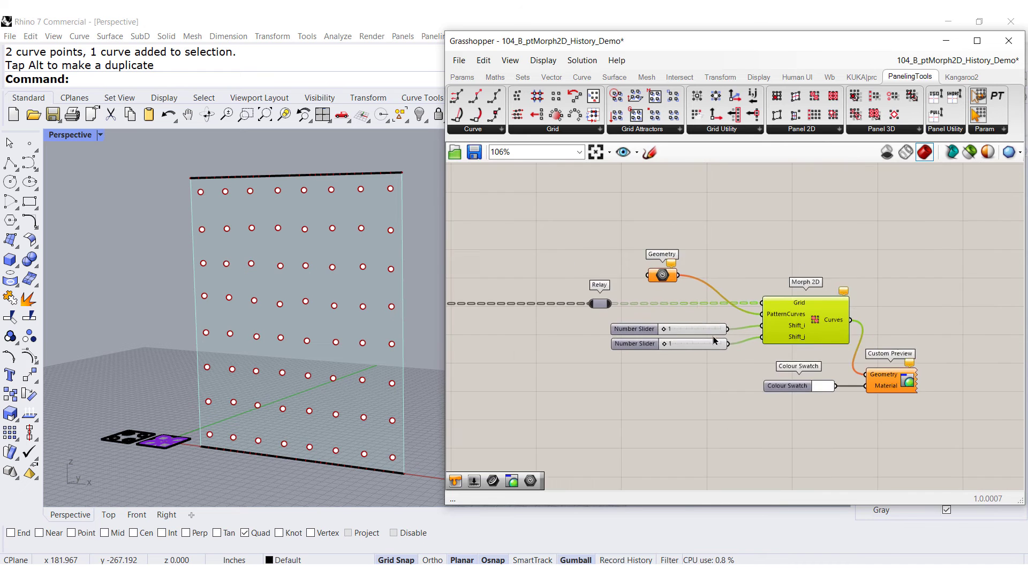
right_drag(529, 325, 825, 324)
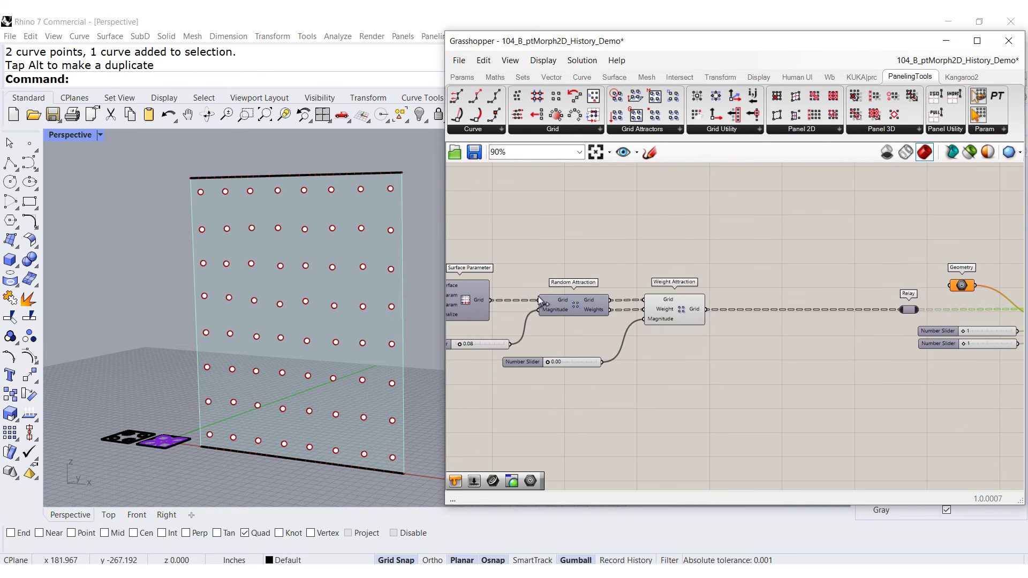
scroll(538, 295, up, 4)
click(782, 339)
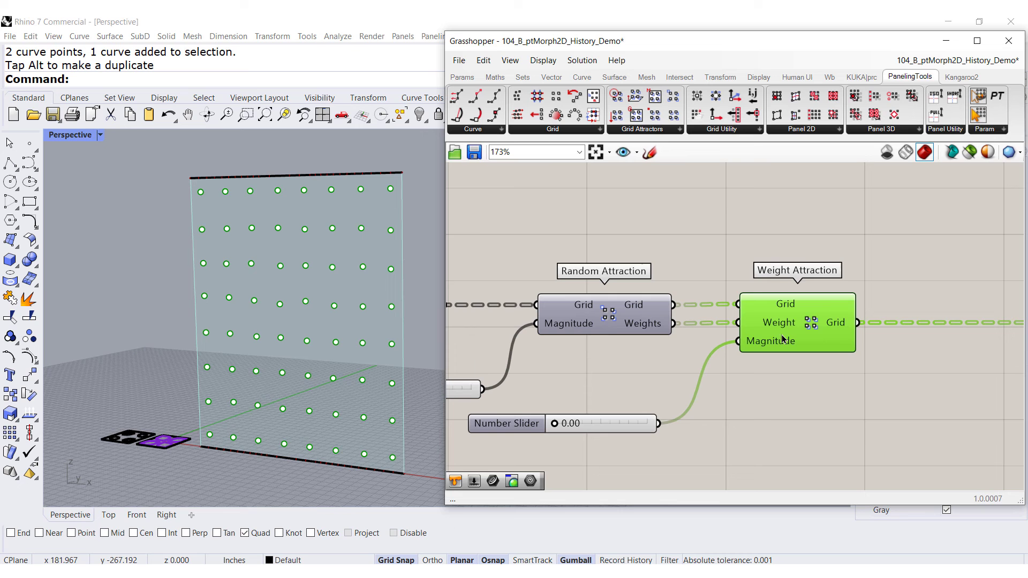
middle_click(770, 394)
click(815, 355)
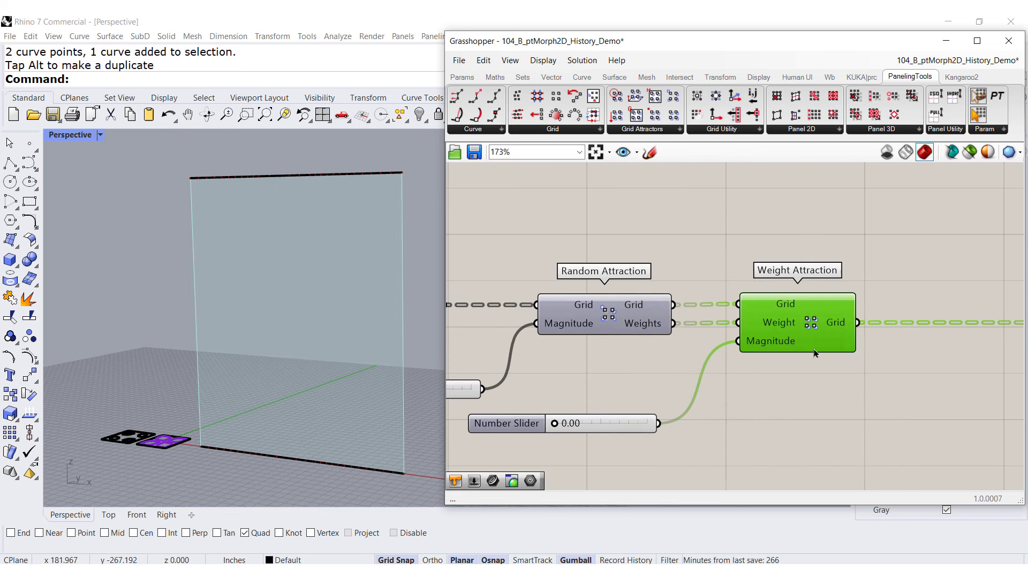
Reference the purple tile pattern curves into the Geometry parameter as multiple geometries
scroll(685, 355, down, 3)
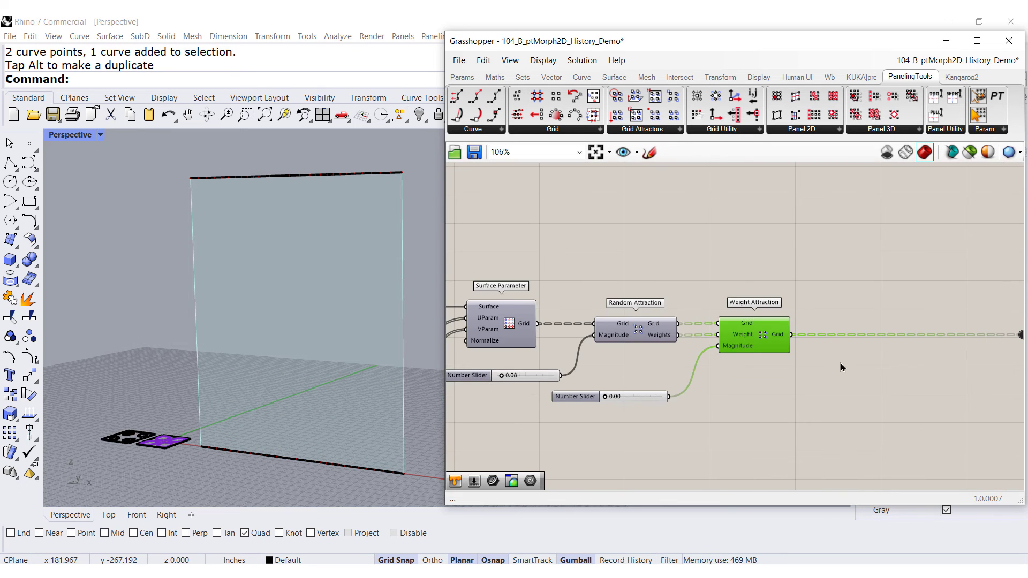
right_drag(894, 372, 469, 323)
scroll(688, 298, up, 4)
right_drag(714, 299, 651, 284)
scroll(661, 288, down, 1)
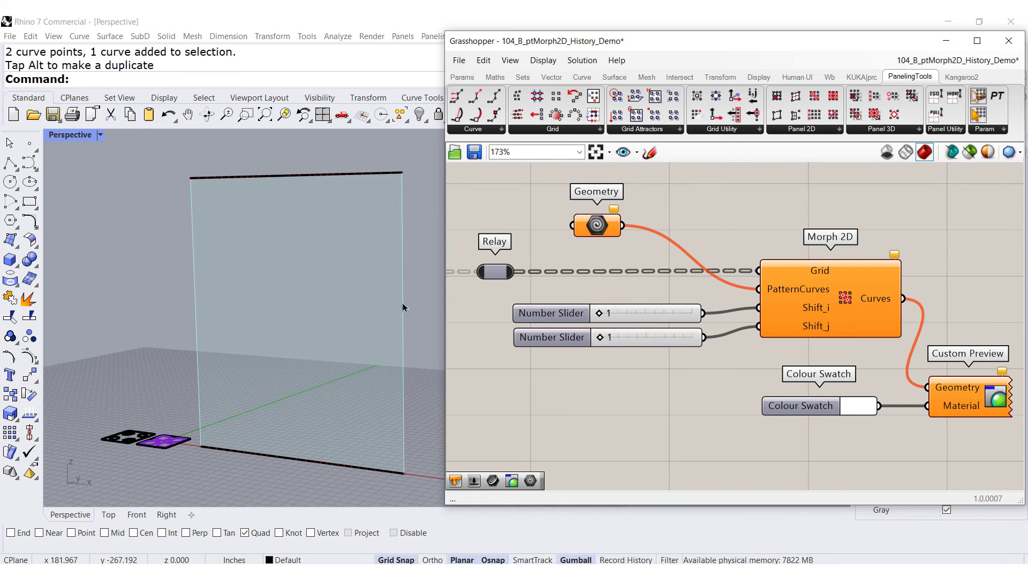
scroll(225, 426, up, 5)
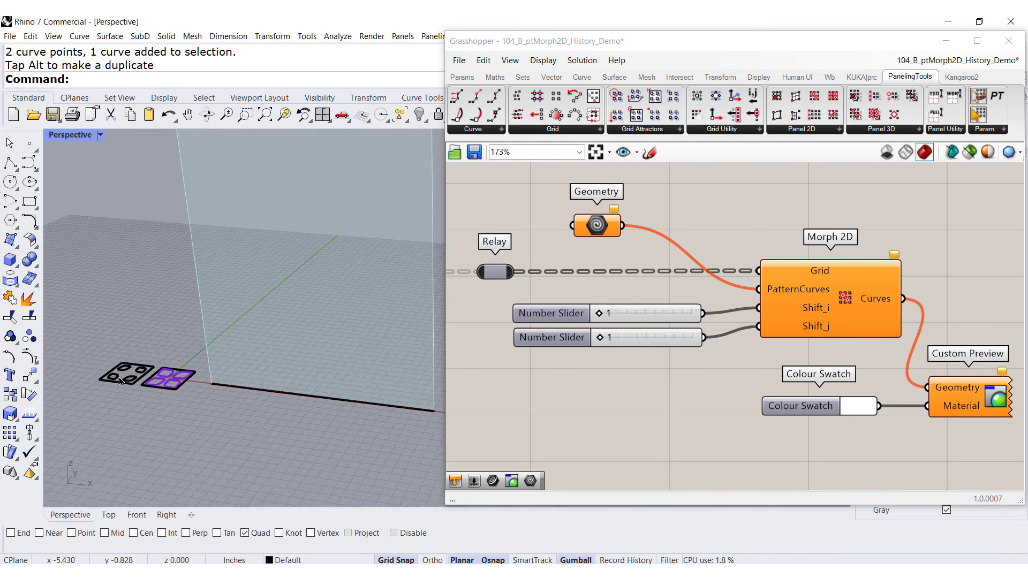
scroll(144, 378, up, 2)
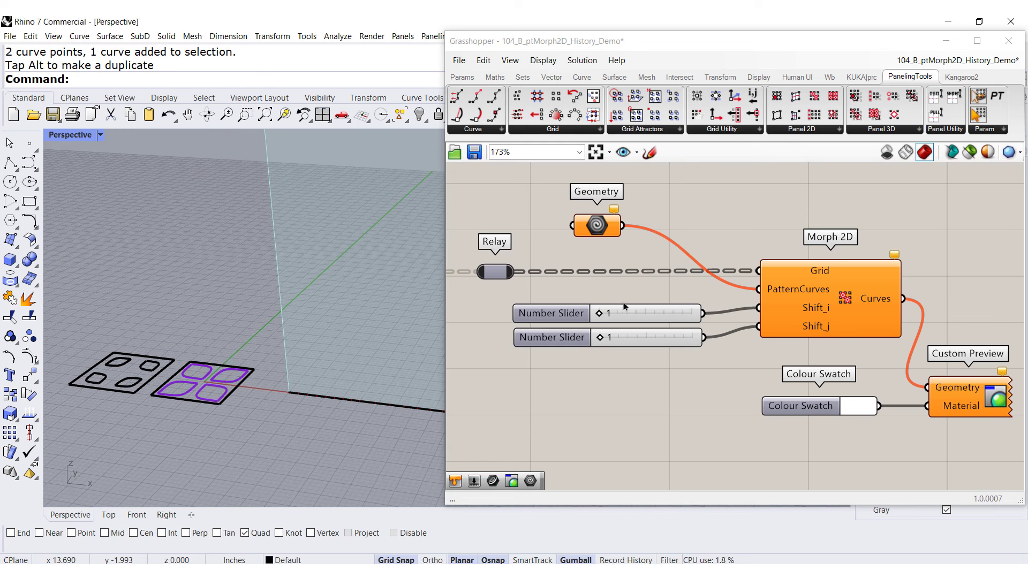
right_click(603, 232)
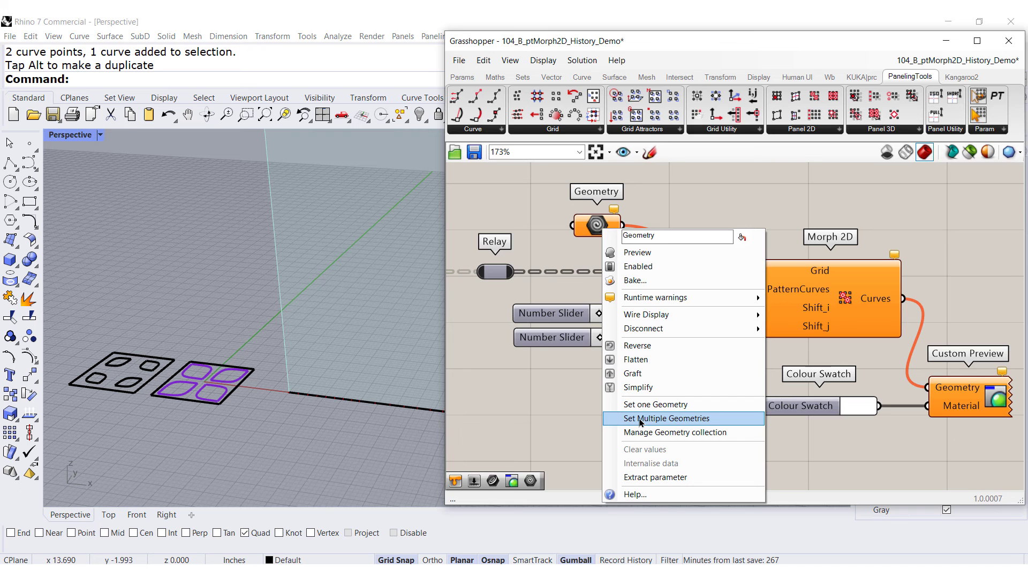
click(641, 419)
drag(251, 413, 168, 373)
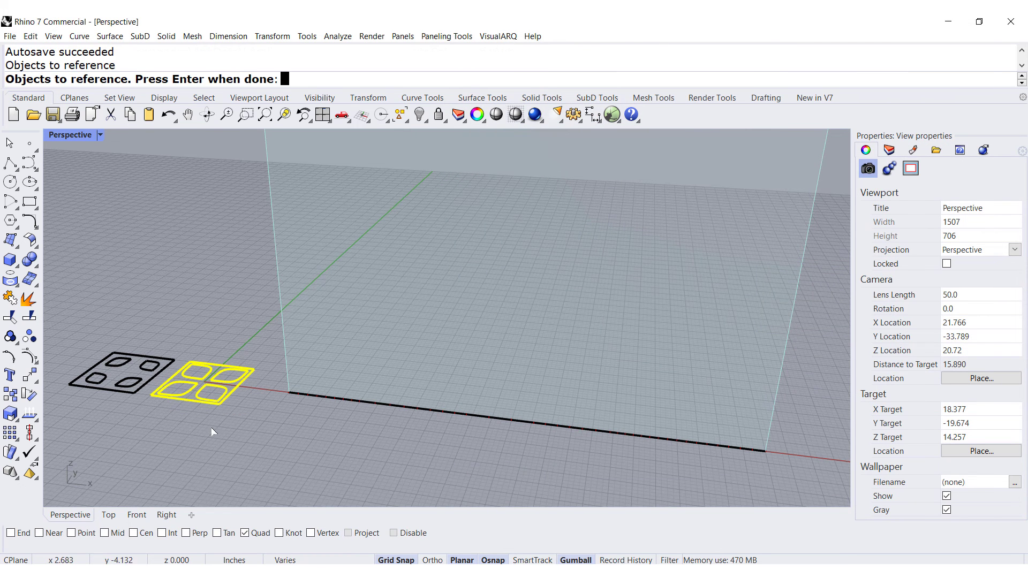
key(Return)
Set both Morph 2D Shift_i and Shift_j sliders to 2
scroll(161, 425, down, 5)
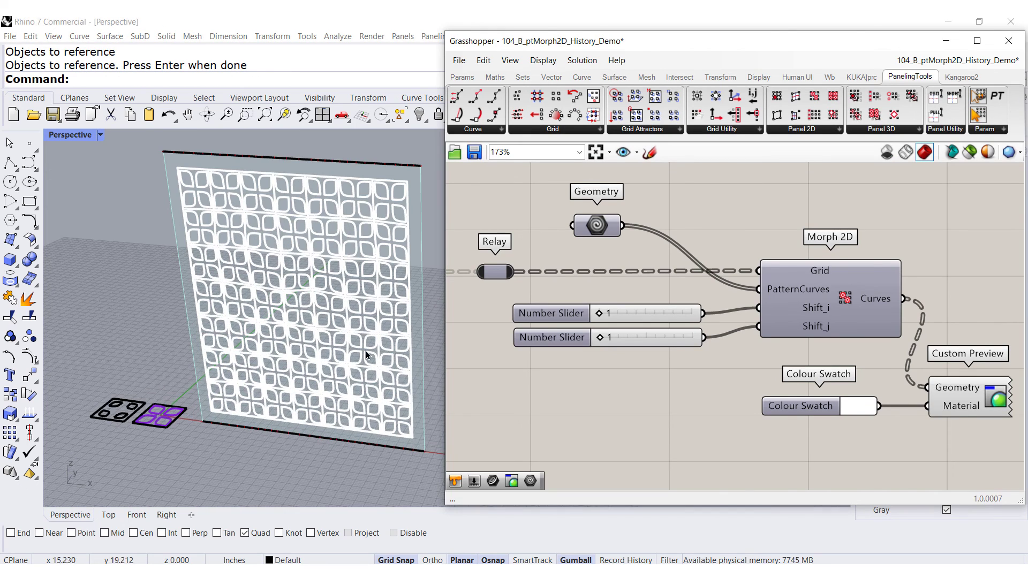
scroll(315, 348, up, 5)
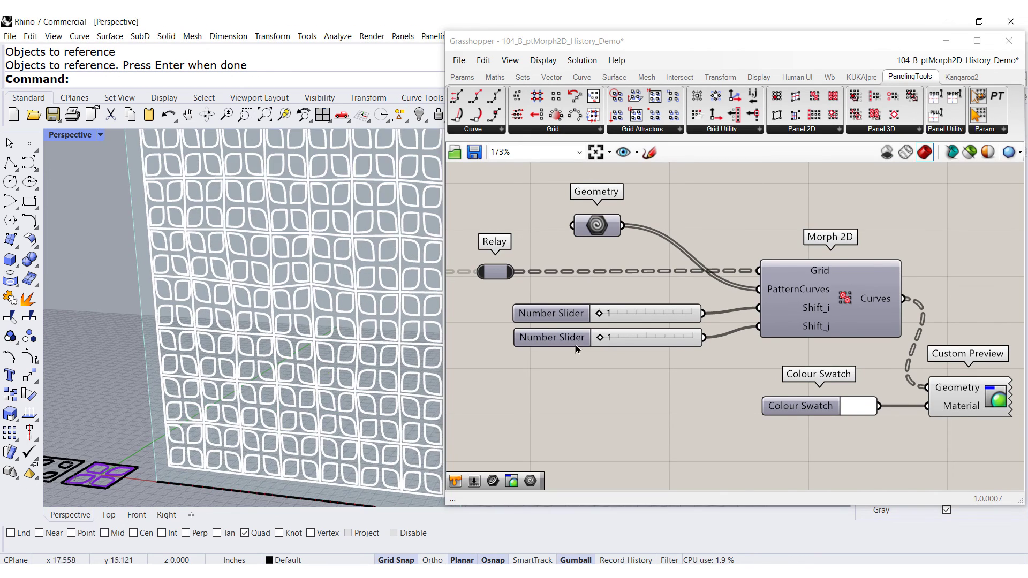
click(602, 316)
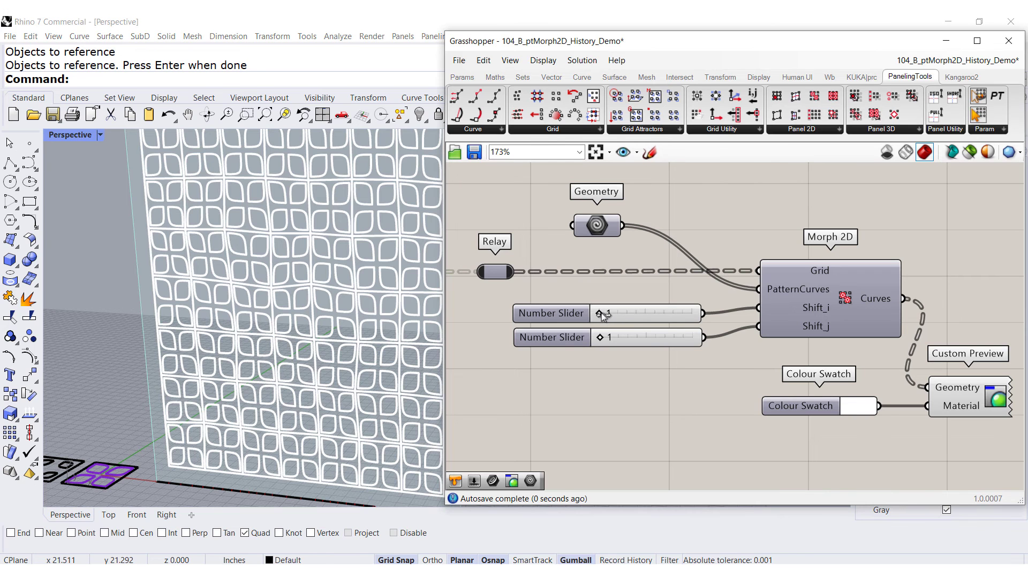
drag(619, 314, 635, 318)
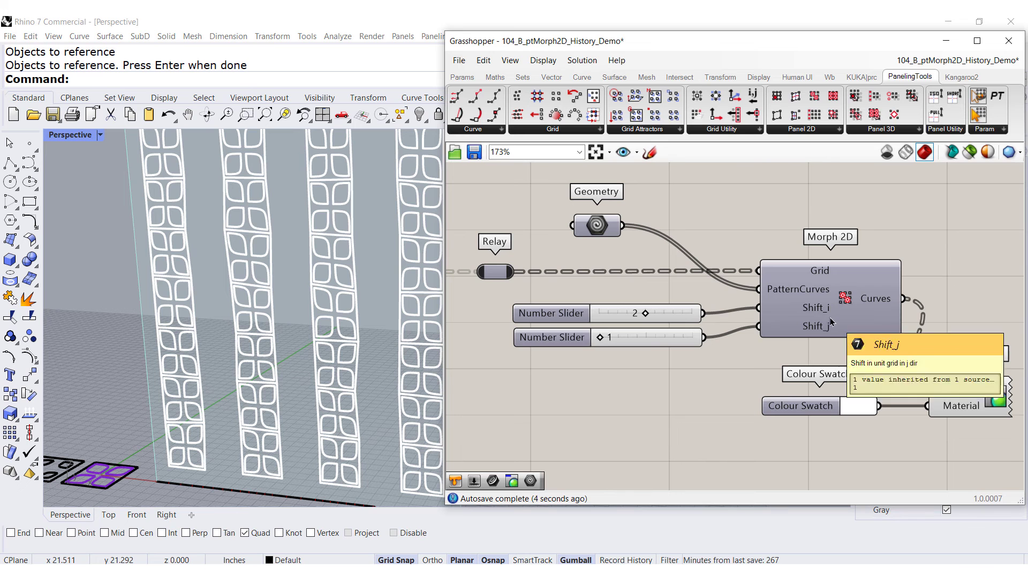
drag(600, 335, 632, 339)
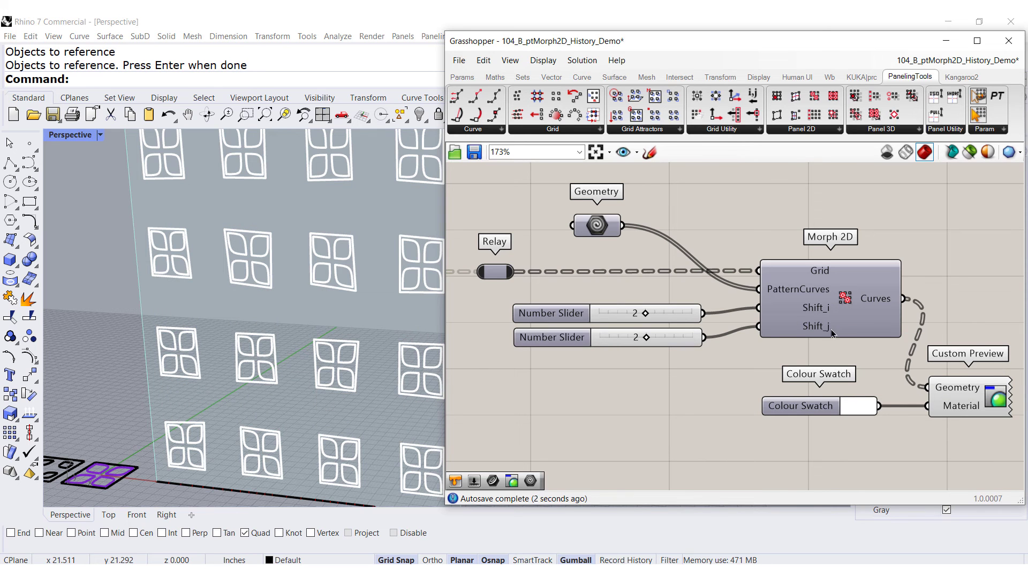
Reset both Shift sliders to 1
scroll(209, 358, down, 4)
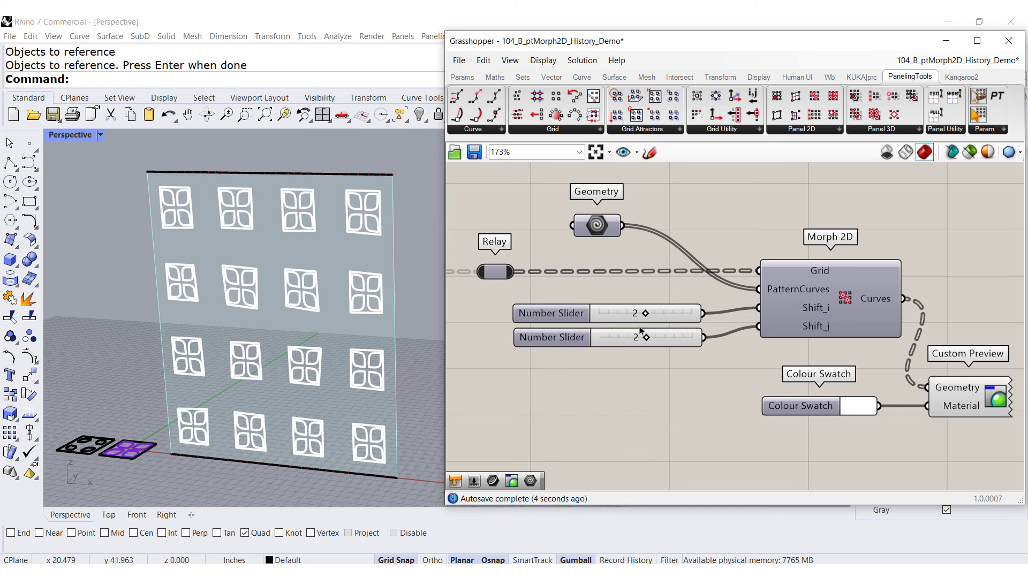
drag(646, 314, 607, 336)
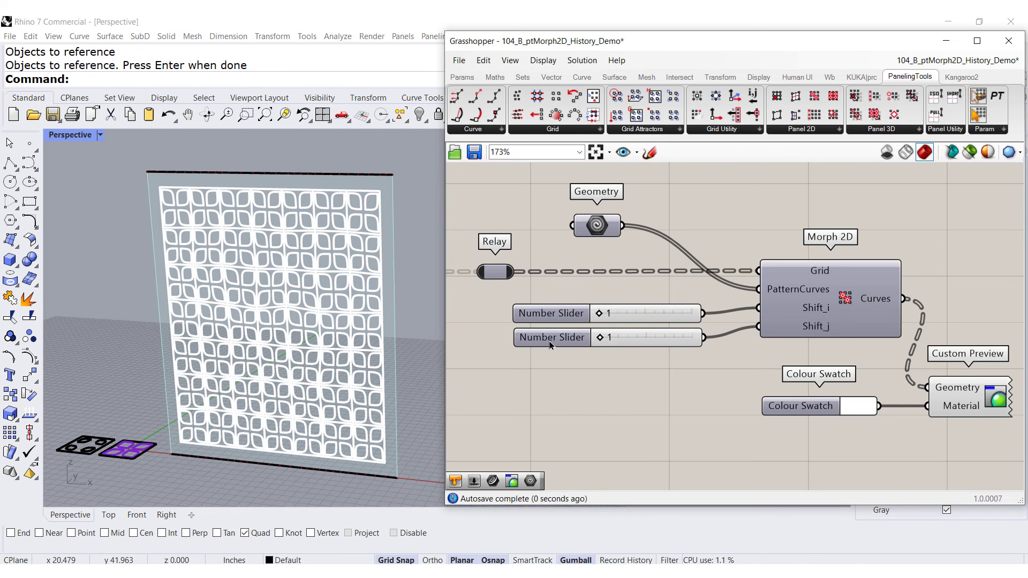
Examine the morphed panel pattern in the Front viewport
click(137, 515)
scroll(184, 367, down, 5)
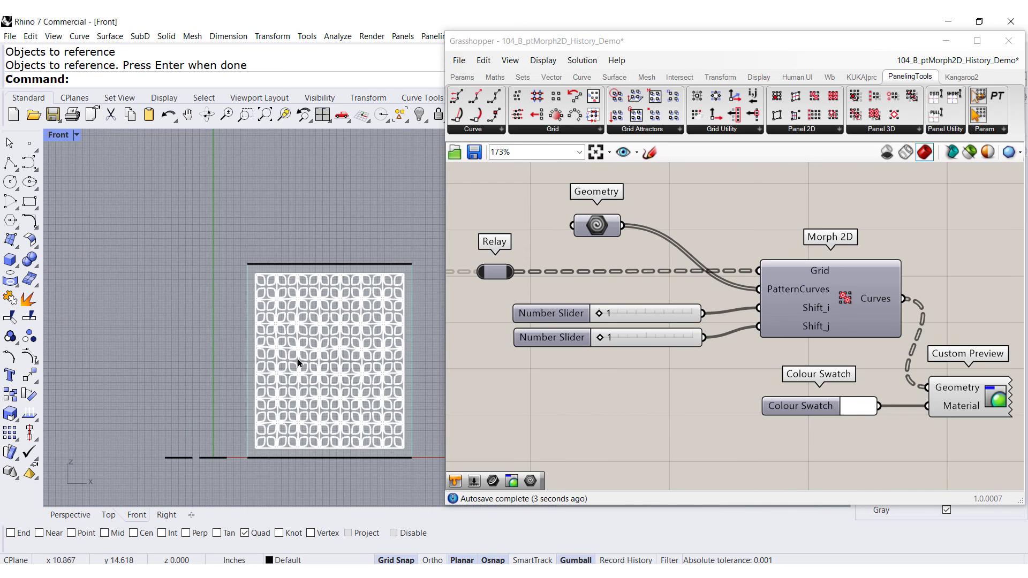
scroll(288, 356, up, 5)
right_drag(367, 401, 327, 397)
scroll(328, 397, down, 2)
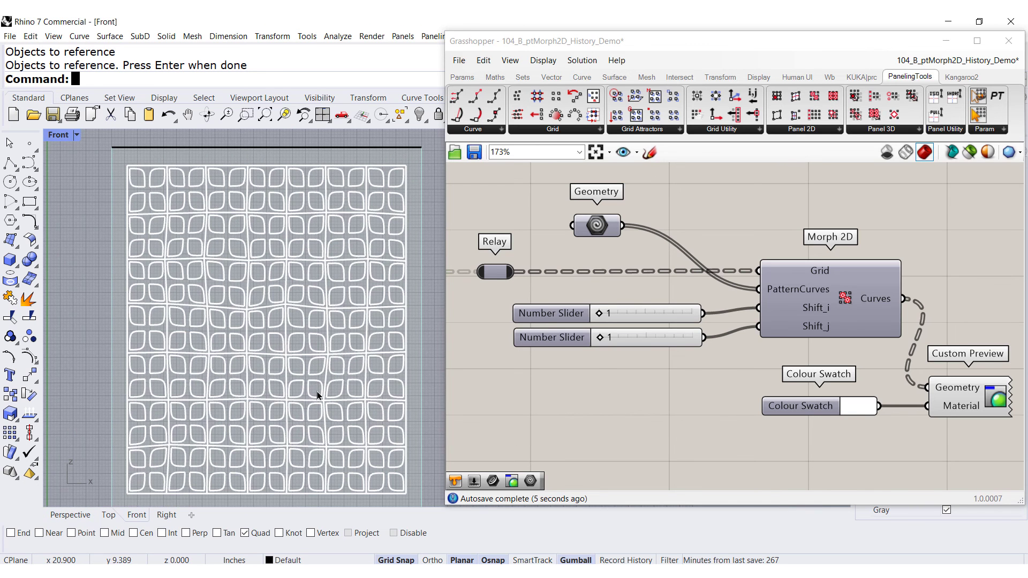
drag(666, 41, 708, 46)
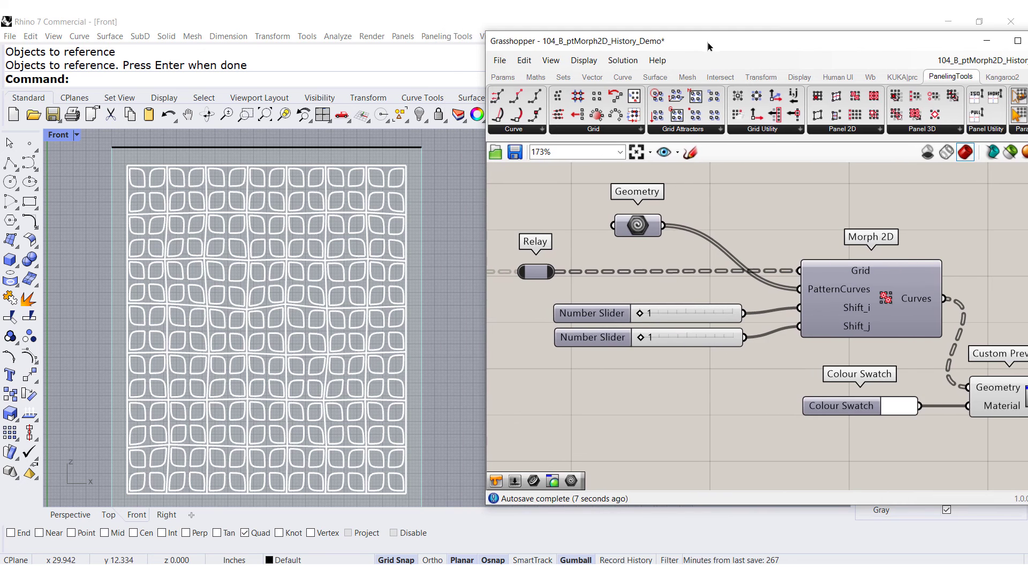
Set the Random Attraction magnitude slider to 0.25 and the Weight Attraction magnitude slider to 0.08
right_drag(541, 309, 780, 300)
right_drag(631, 314, 857, 311)
right_drag(557, 331, 865, 345)
right_drag(688, 313, 745, 305)
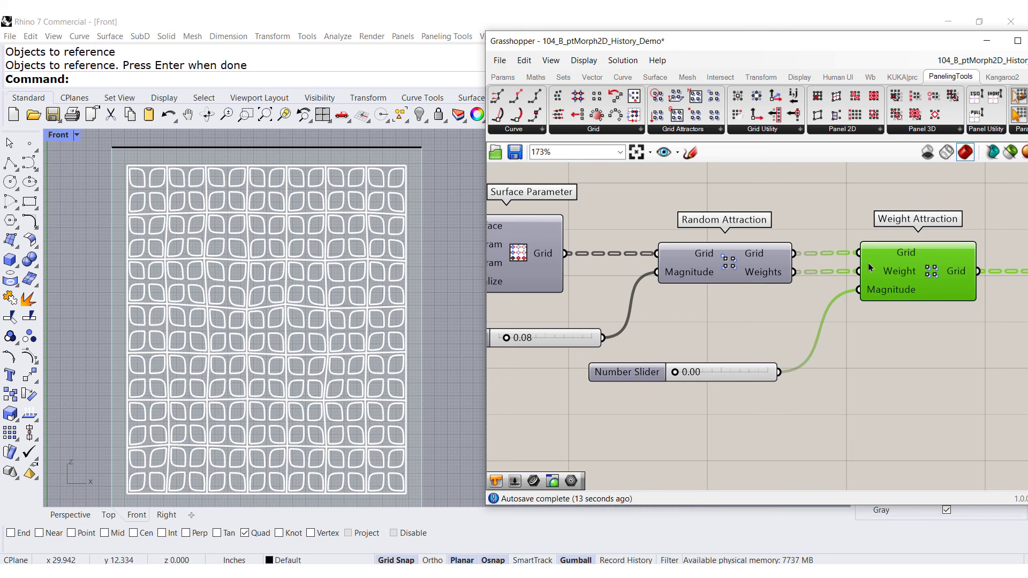
drag(510, 341, 525, 336)
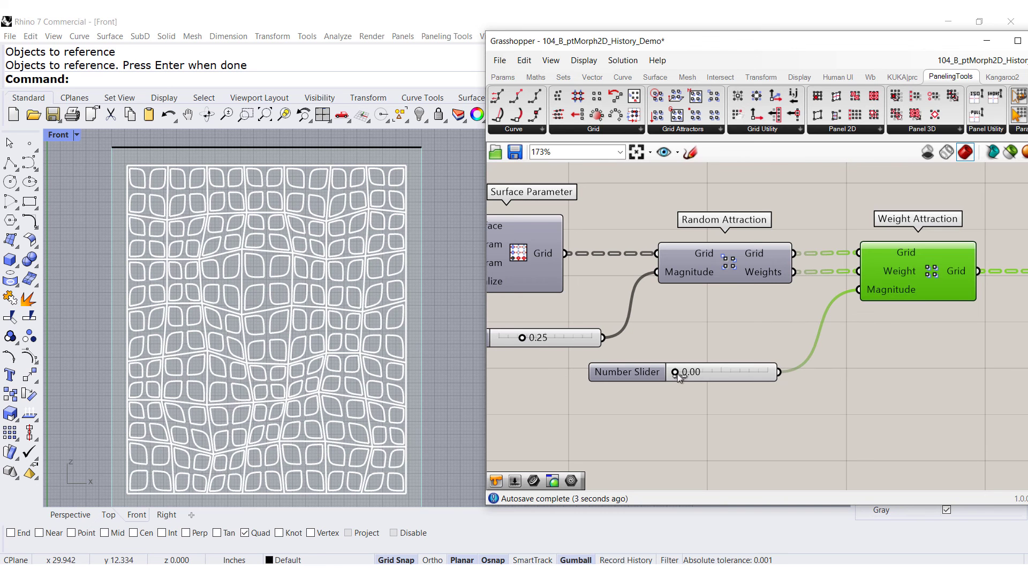
drag(677, 378, 685, 375)
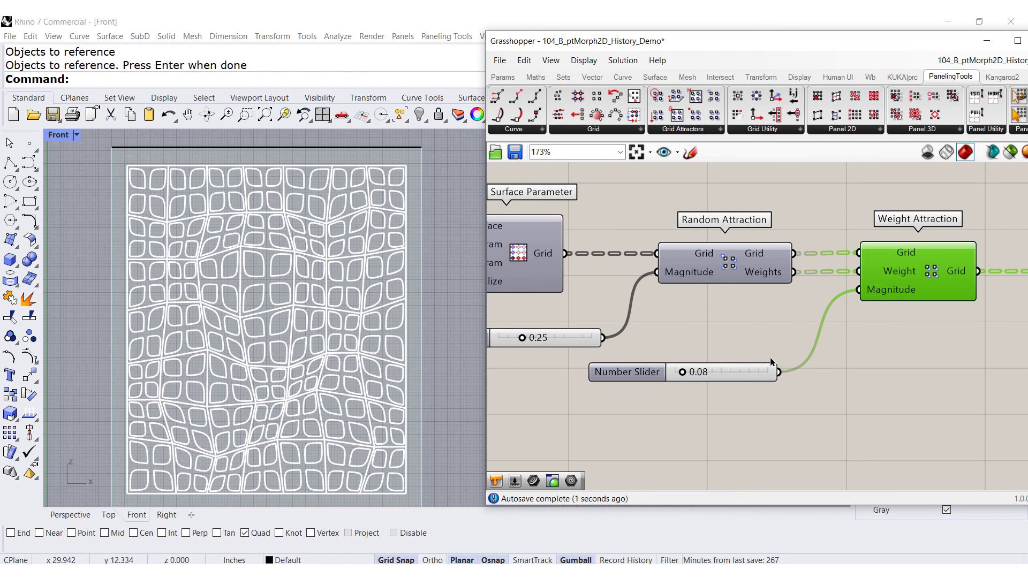
Set both grid Range step-count sliders to 5
scroll(820, 358, down, 3)
right_drag(593, 361, 831, 344)
scroll(675, 355, up, 2)
drag(663, 336, 658, 335)
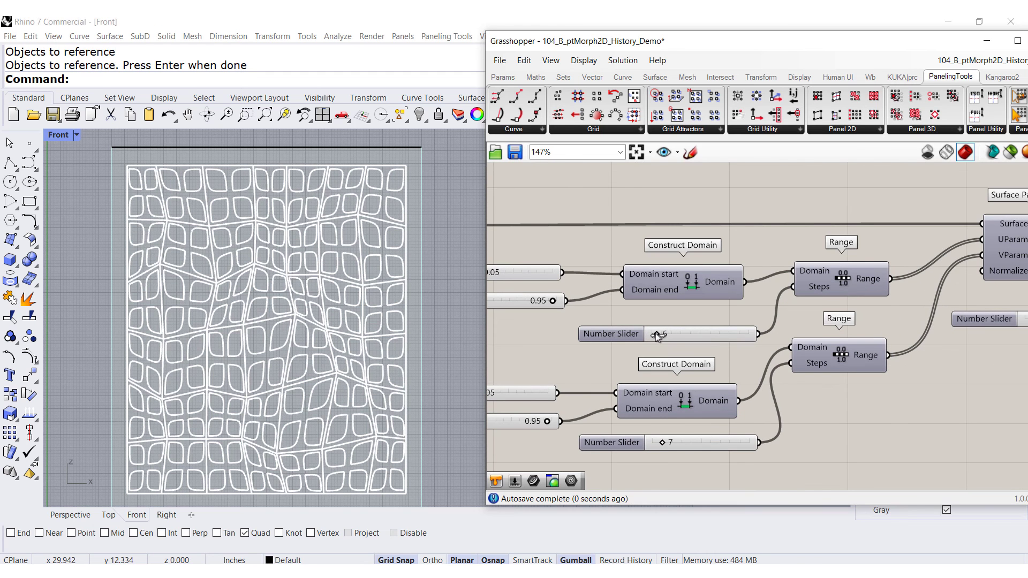
drag(664, 444, 652, 444)
drag(661, 334, 656, 335)
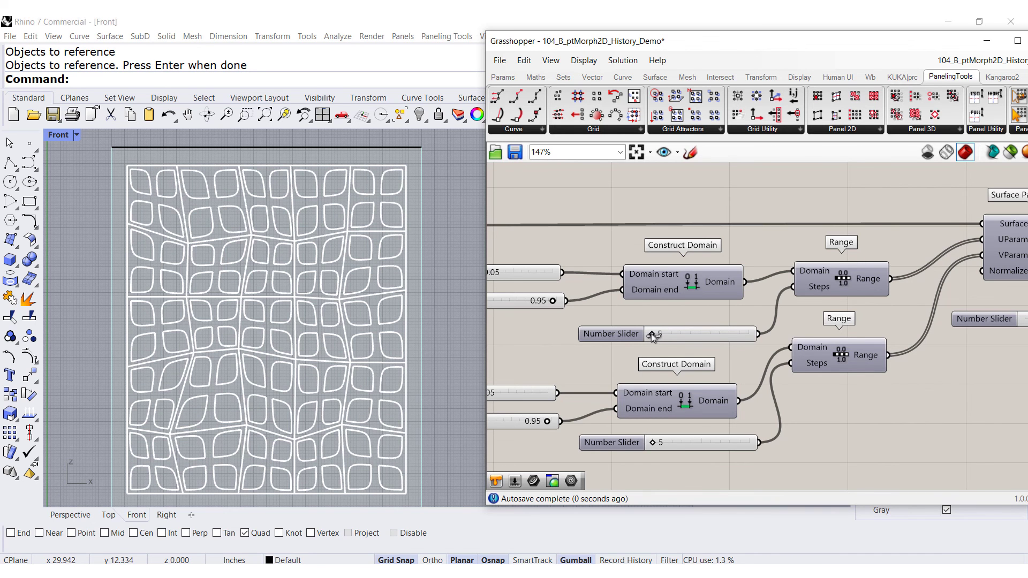
Set the Random Attraction magnitude to 0.30 and the Weight Attraction magnitude to 0.16
right_drag(948, 357, 659, 350)
scroll(700, 345, up, 3)
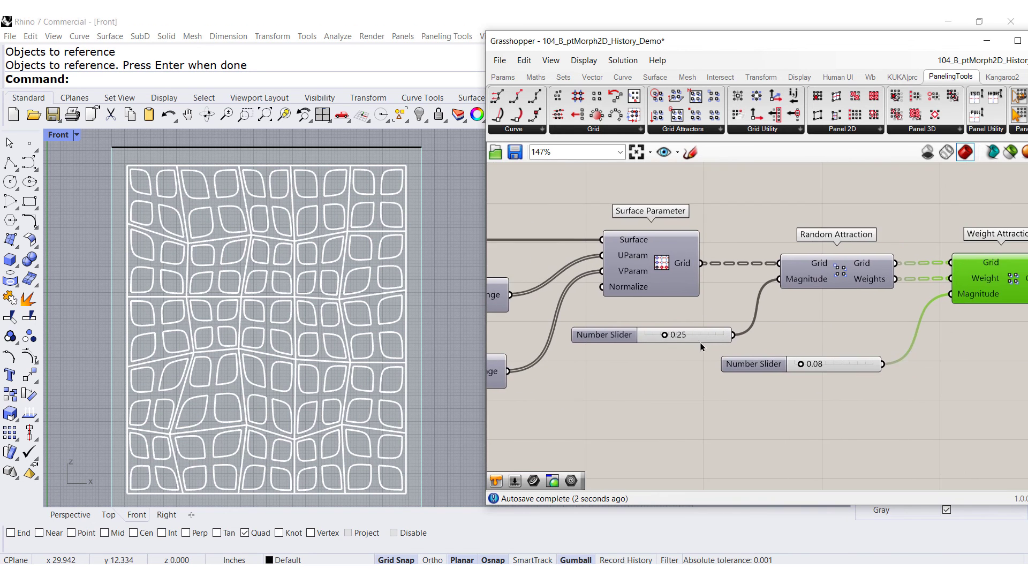
drag(673, 334, 678, 335)
drag(863, 377, 872, 378)
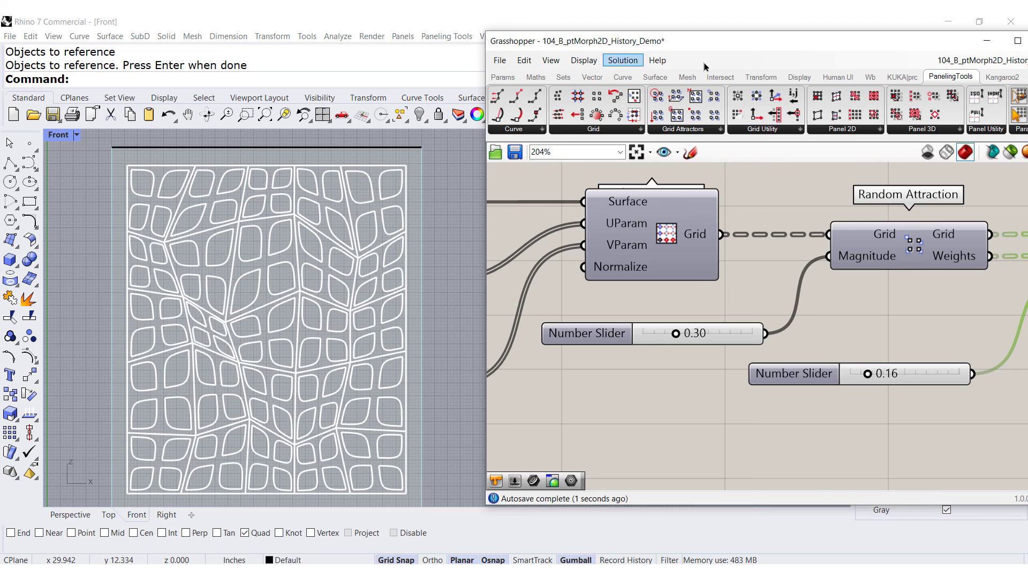
Examine the morphed panel in the Perspective viewport and the tile curves in the four-viewport layout
double_click(722, 45)
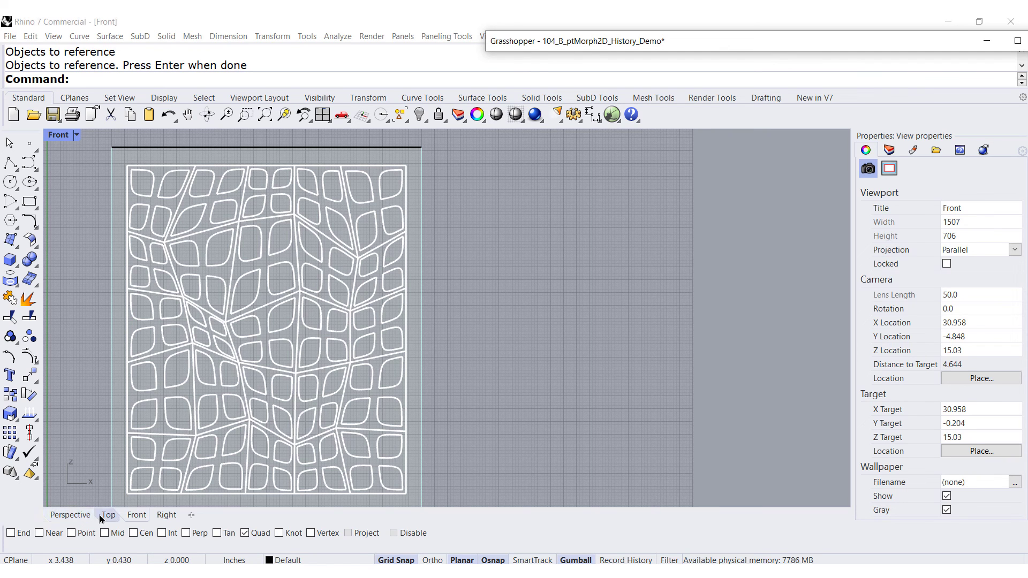
click(82, 517)
scroll(573, 343, down, 6)
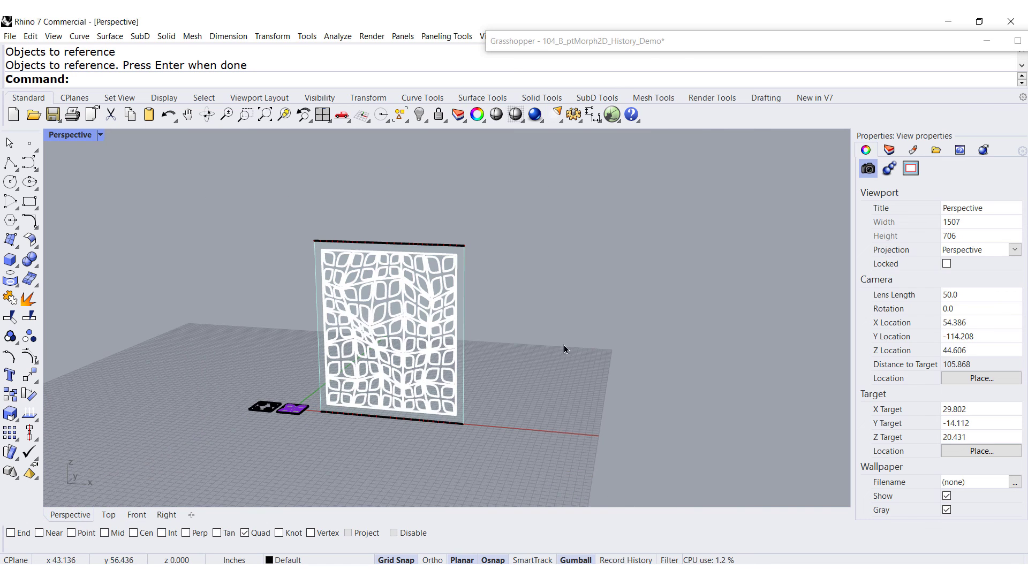
scroll(291, 404, up, 6)
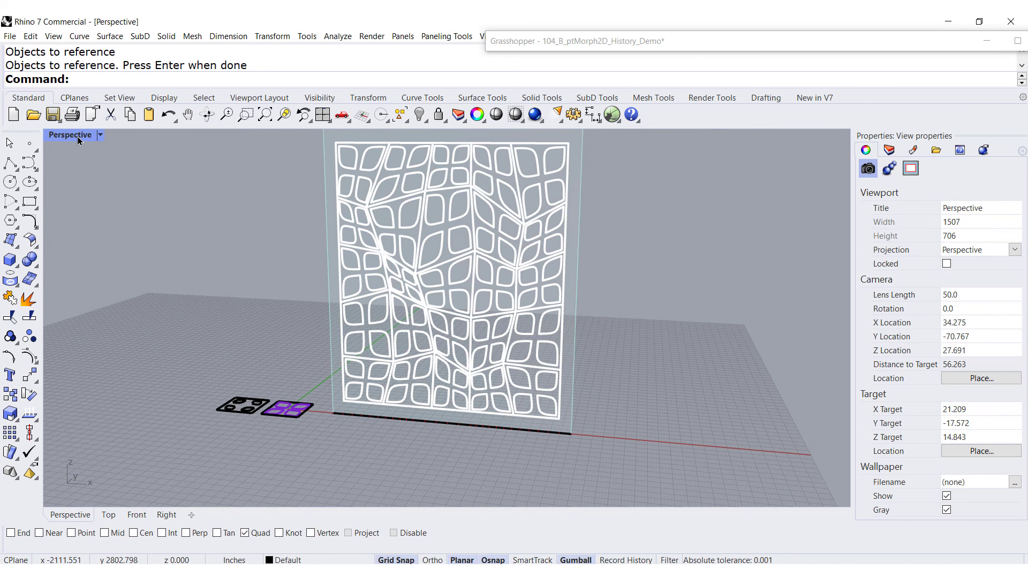
double_click(78, 137)
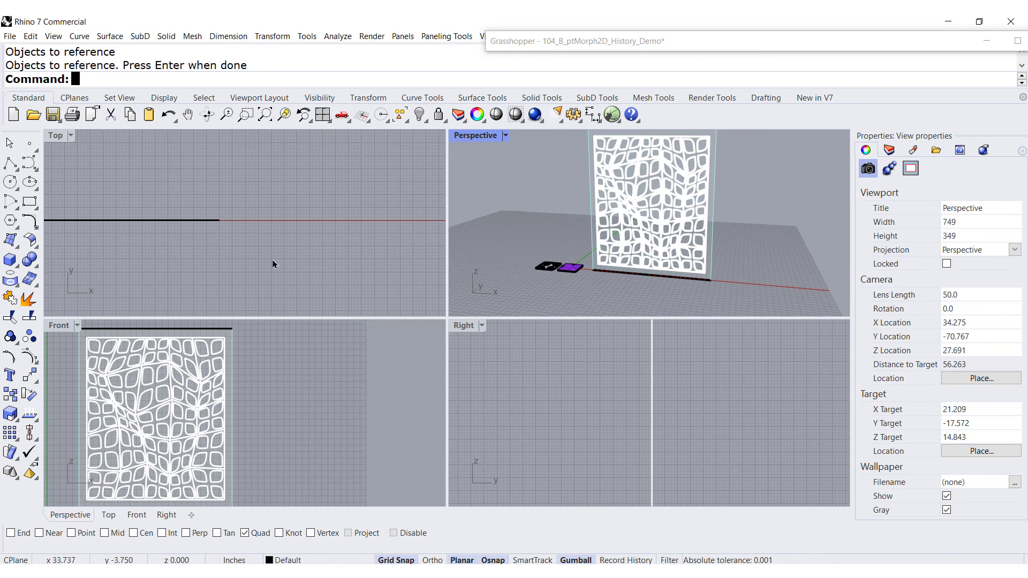
scroll(271, 230, down, 3)
scroll(173, 238, up, 5)
right_drag(182, 232, 352, 194)
scroll(380, 222, up, 8)
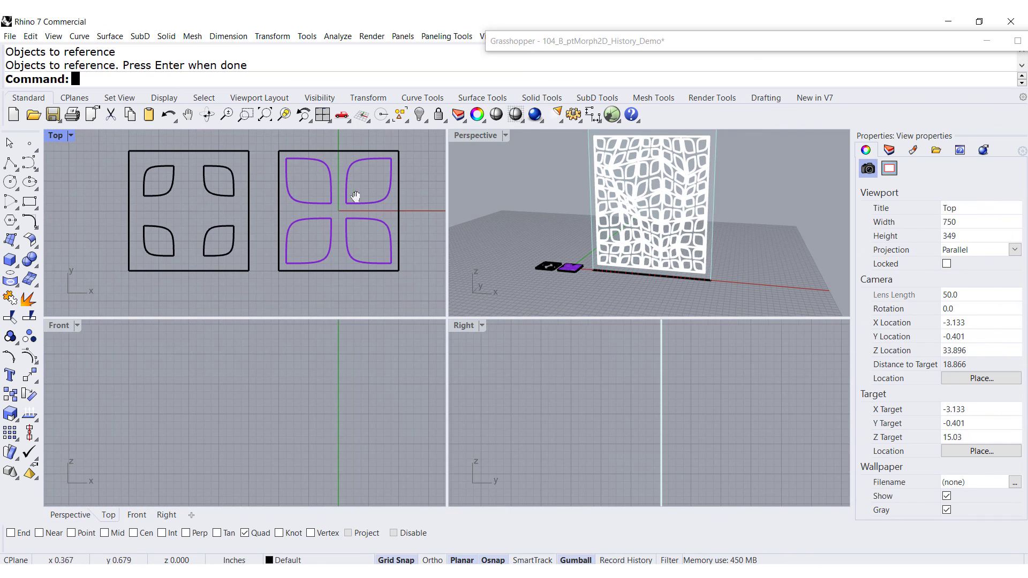
Scale and rotate the upper-right purple tile curves with the gumball, and undo both transforms
drag(595, 320, 609, 469)
click(667, 422)
scroll(668, 422, down, 3)
scroll(648, 316, up, 5)
right_drag(355, 252, 289, 248)
scroll(299, 268, up, 2)
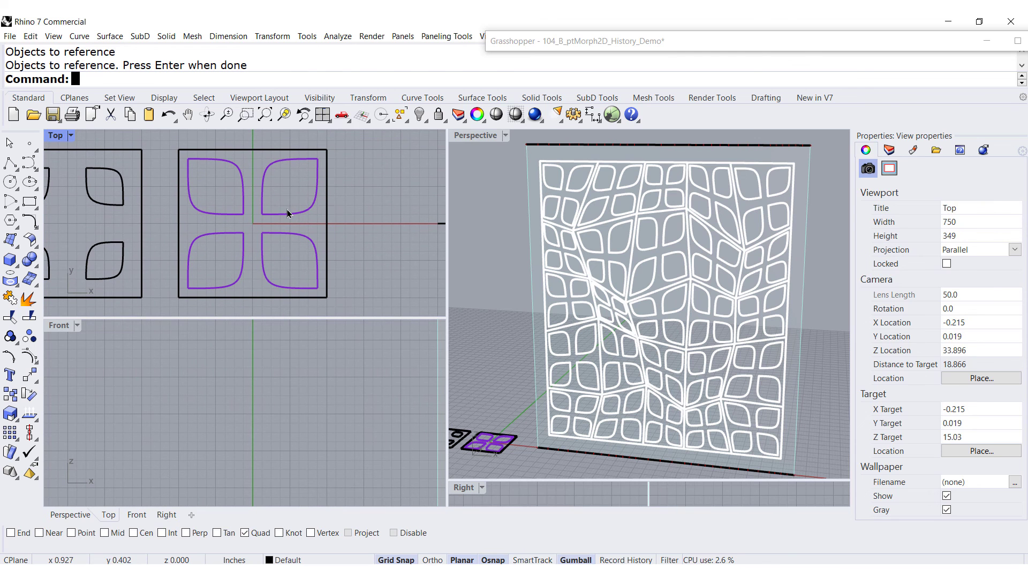
click(288, 214)
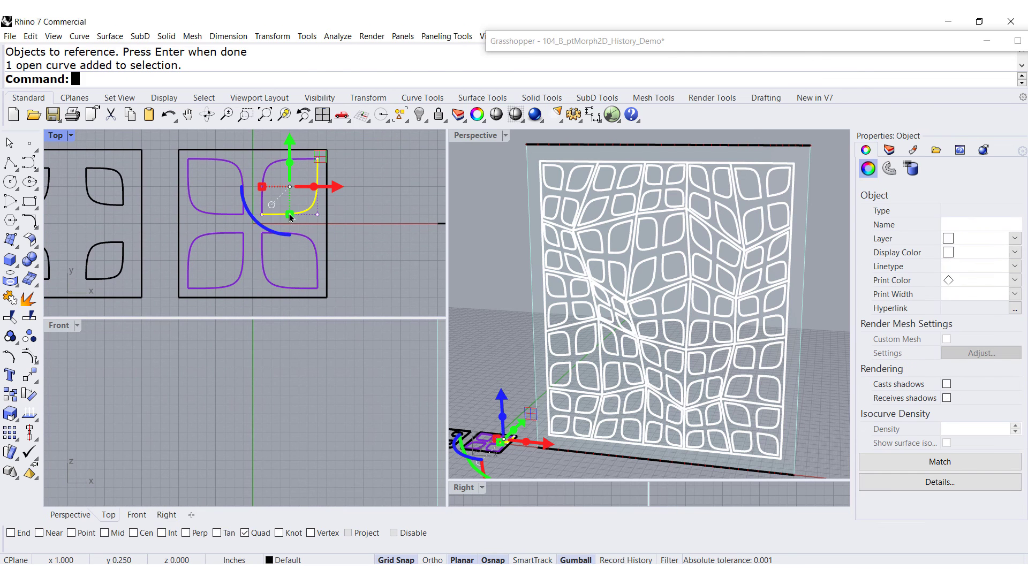
shift+click(271, 171)
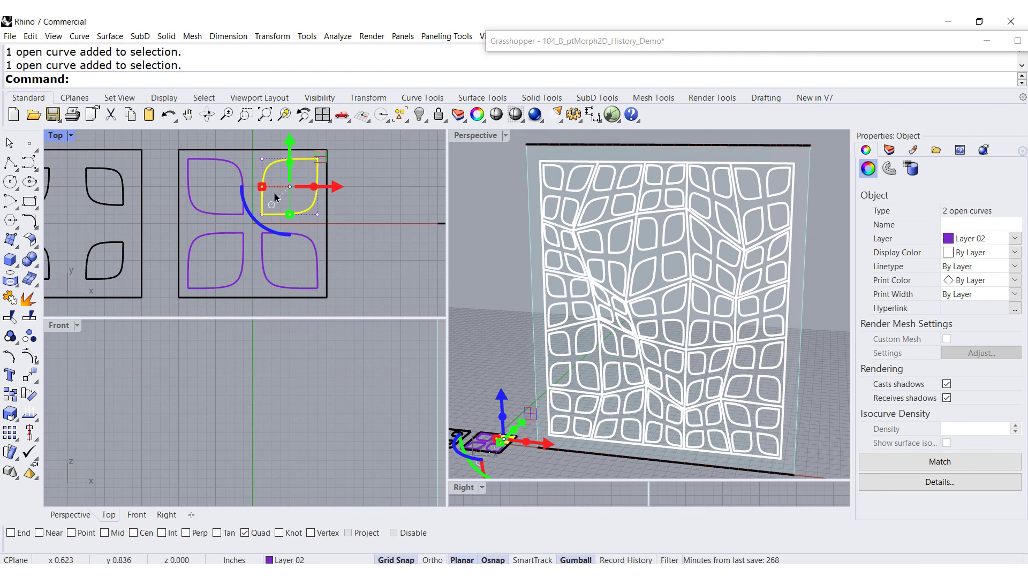
drag(263, 189, 280, 192)
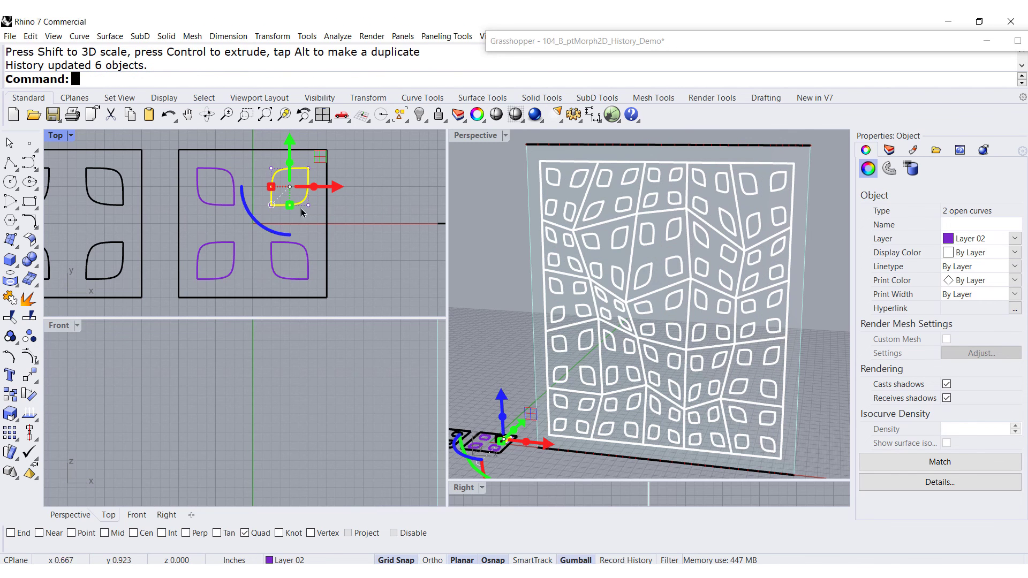
drag(274, 229, 298, 232)
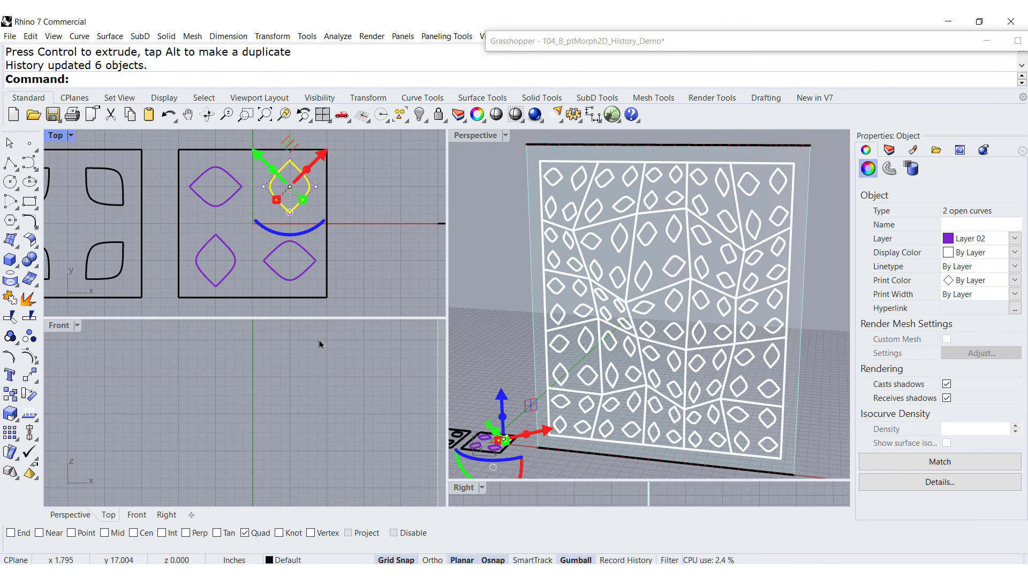
click(168, 114)
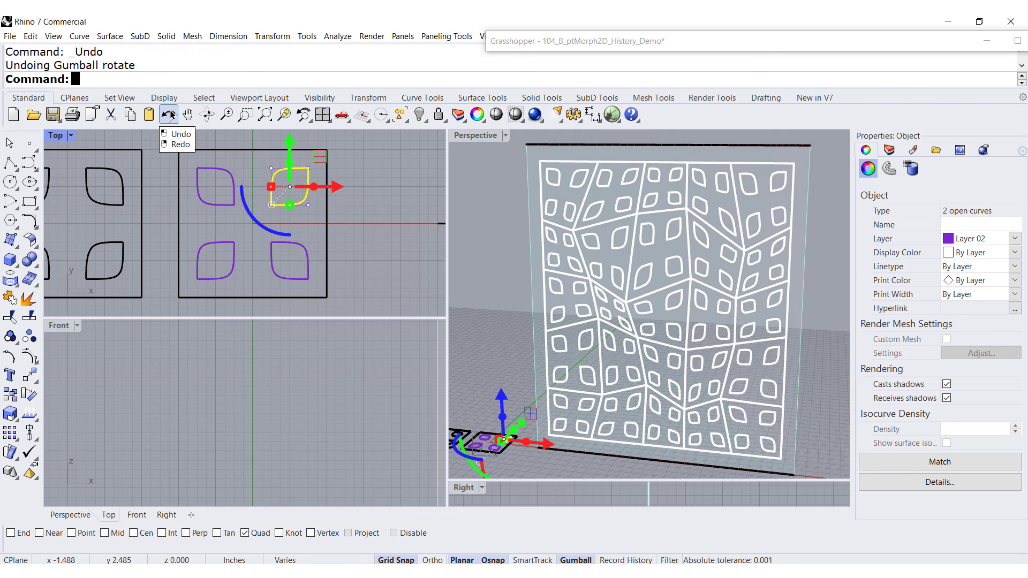
click(169, 114)
Reshape the upper-right purple tile curve into a leaf by moving its control points
click(383, 223)
right_drag(291, 176, 289, 215)
scroll(289, 213, up, 6)
click(321, 288)
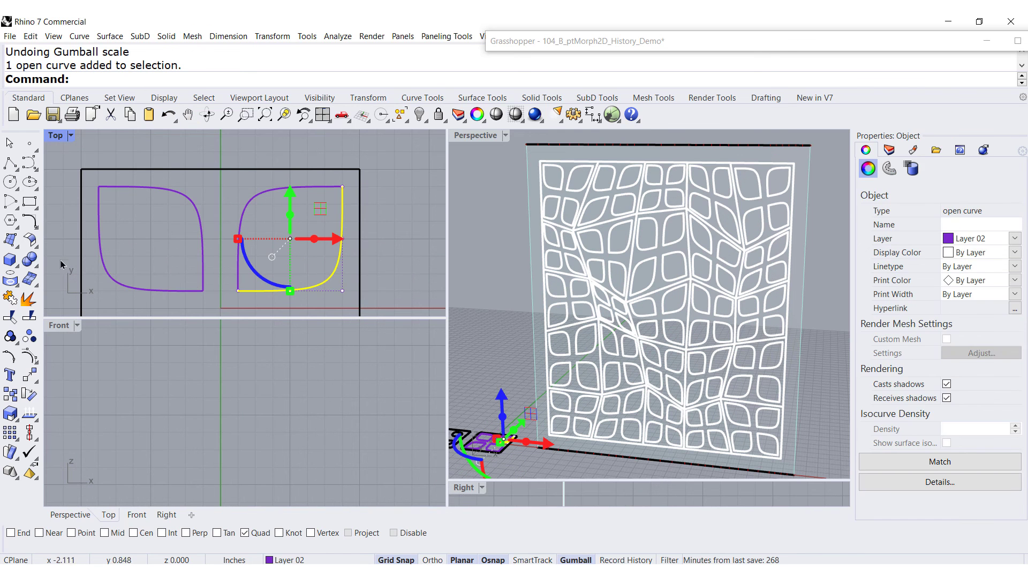
click(30, 356)
drag(301, 273, 300, 295)
drag(326, 216, 355, 244)
drag(344, 198, 346, 178)
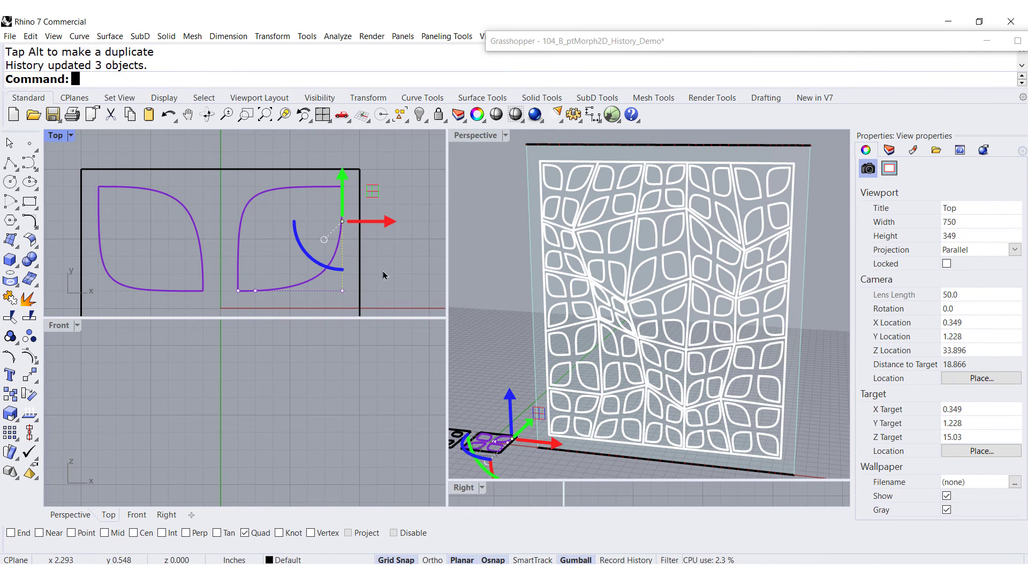
click(393, 257)
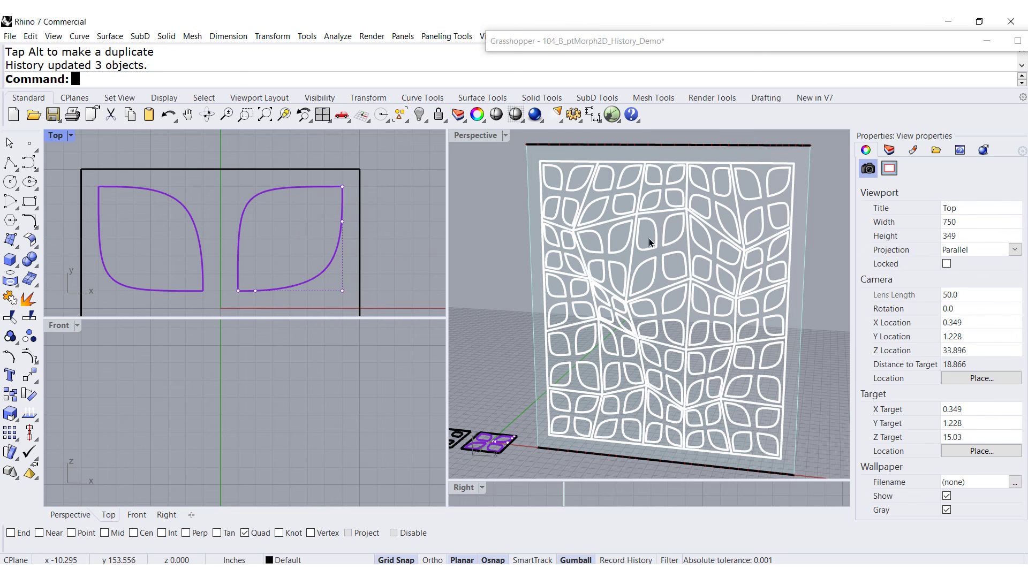
Move a corner control point of the purple tile curve and undo the reshaping
click(297, 189)
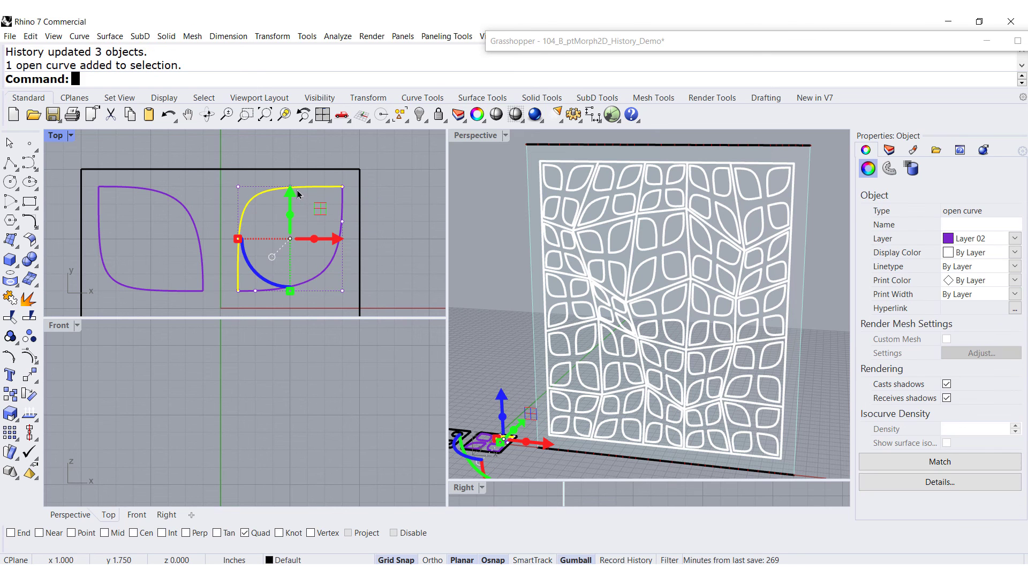
click(237, 188)
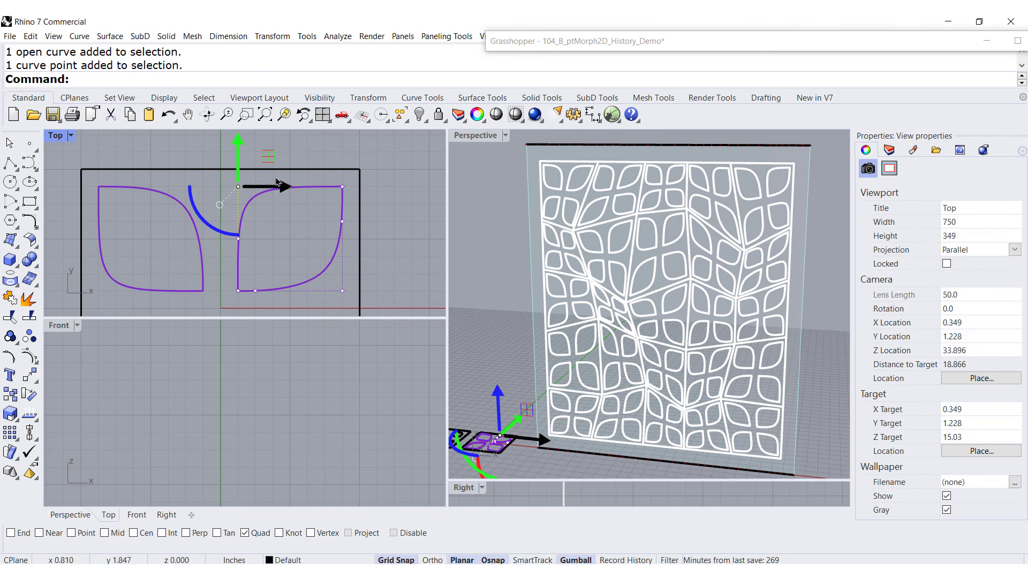
drag(273, 163, 361, 260)
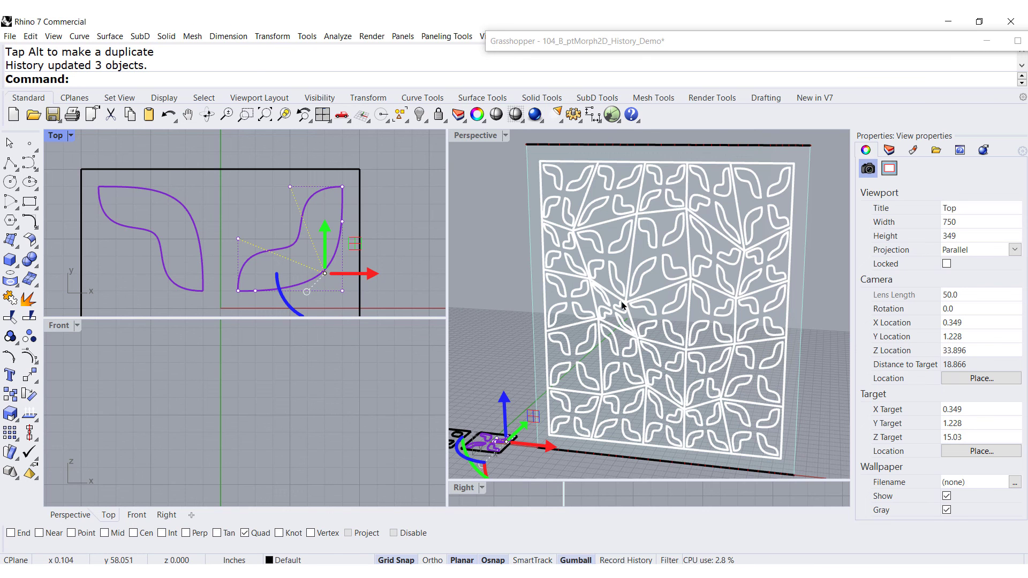
click(169, 118)
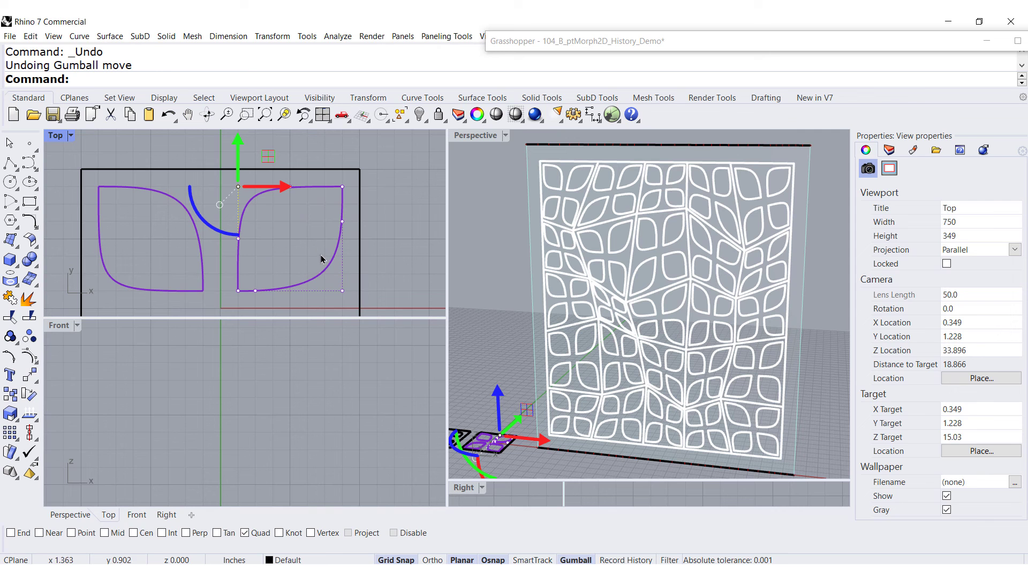
right_click(169, 117)
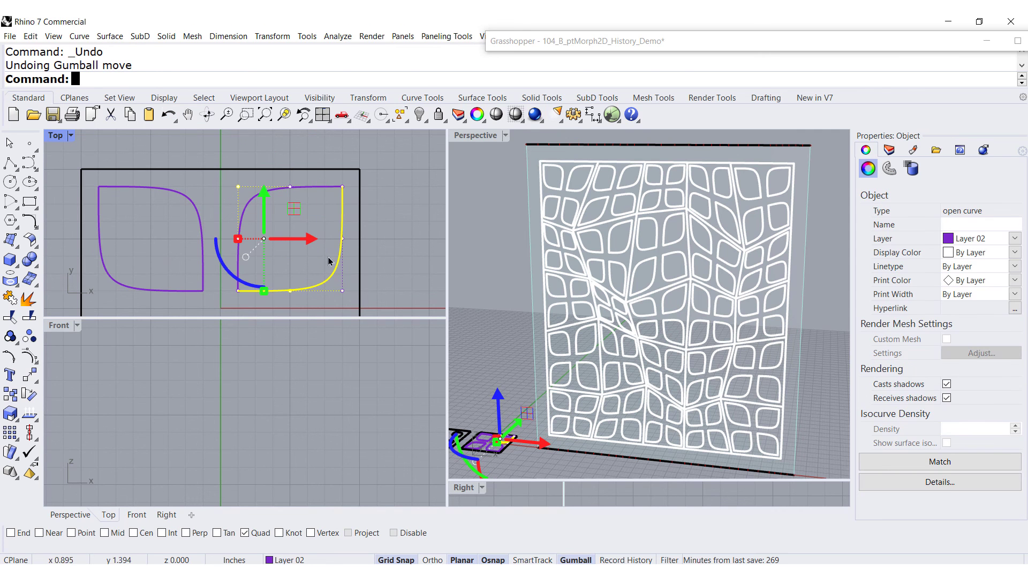
Reference the black tile pattern curves into the Geometry parameter as multiple geometries
click(284, 262)
scroll(260, 219, down, 10)
right_drag(266, 240, 325, 217)
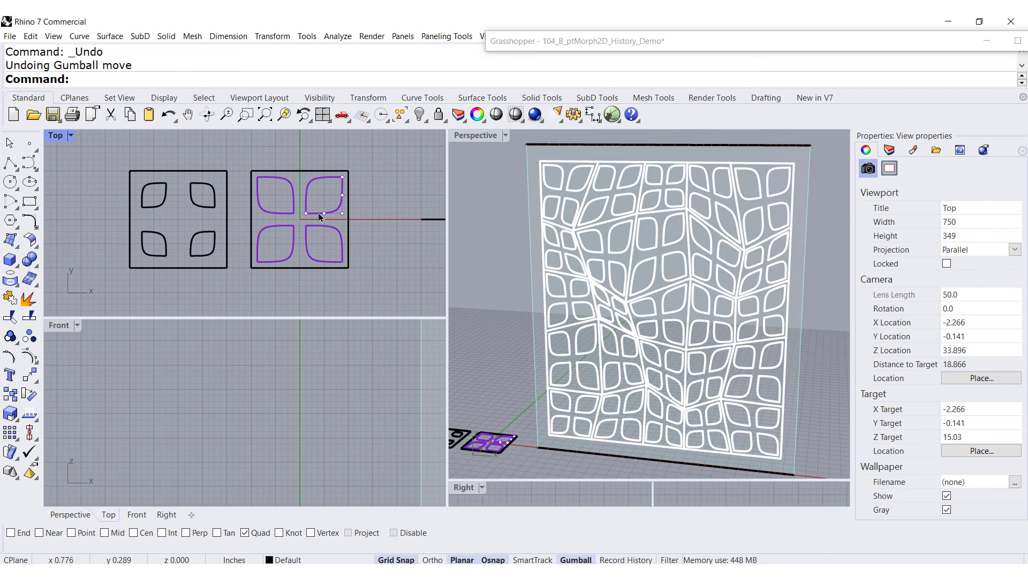
double_click(704, 45)
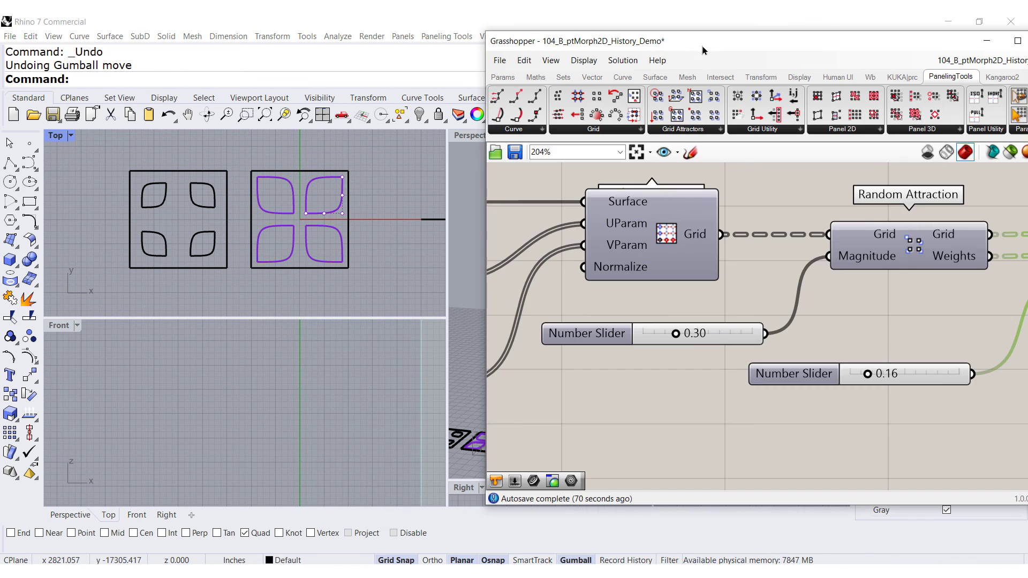
right_drag(907, 308, 636, 277)
scroll(714, 279, up, 5)
scroll(711, 278, up, 3)
right_click(707, 272)
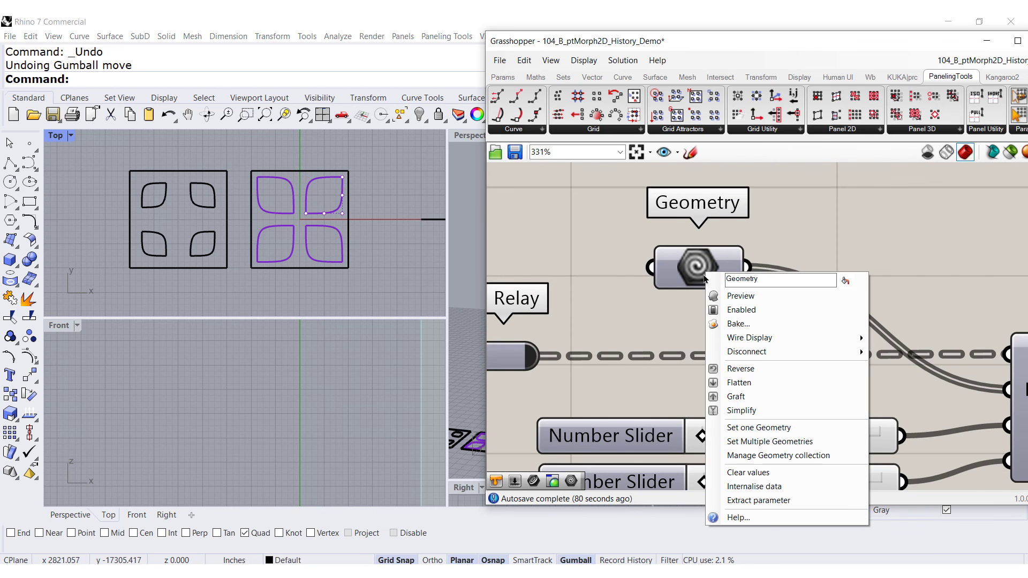
click(737, 441)
drag(121, 163, 237, 279)
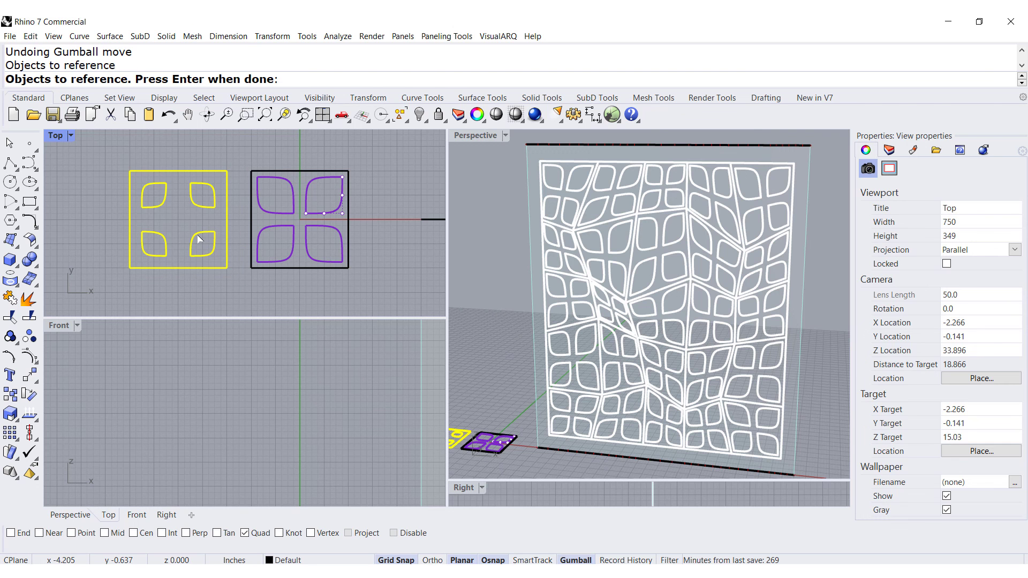
key(Return)
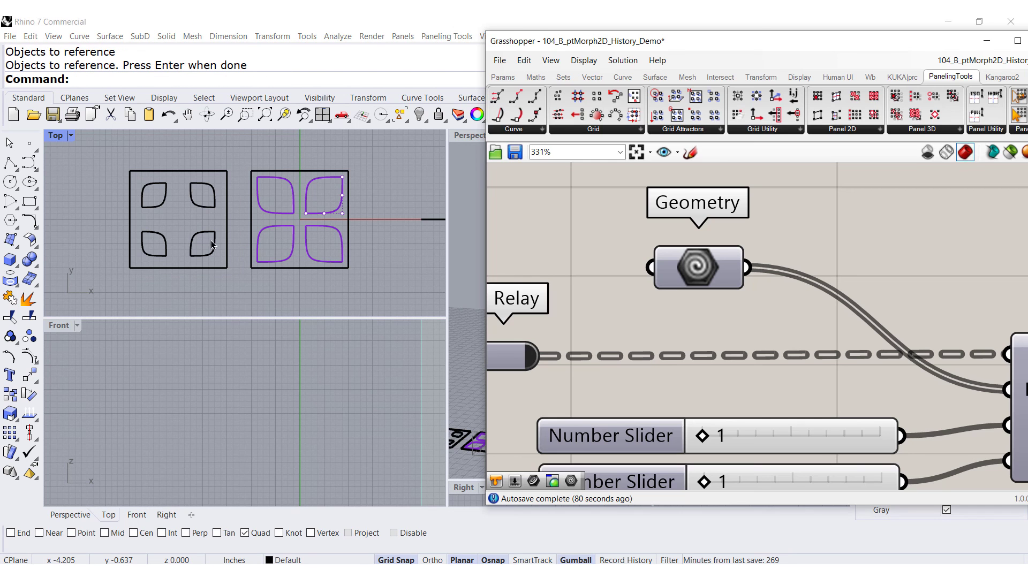
Scale up the upper-left black tile curves with the gumball
double_click(646, 48)
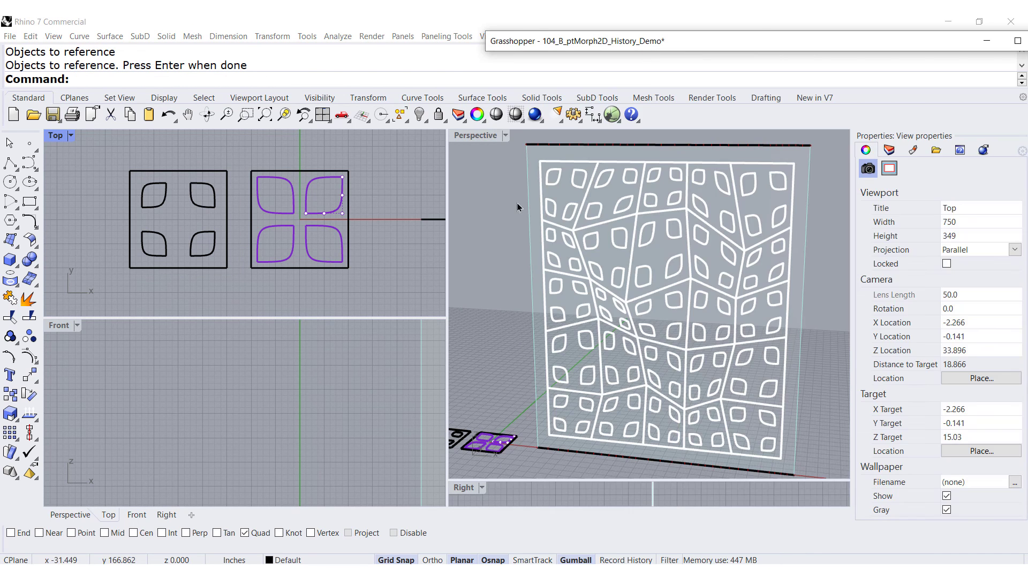
key(ctrl+z)
scroll(149, 170, up, 5)
click(98, 233)
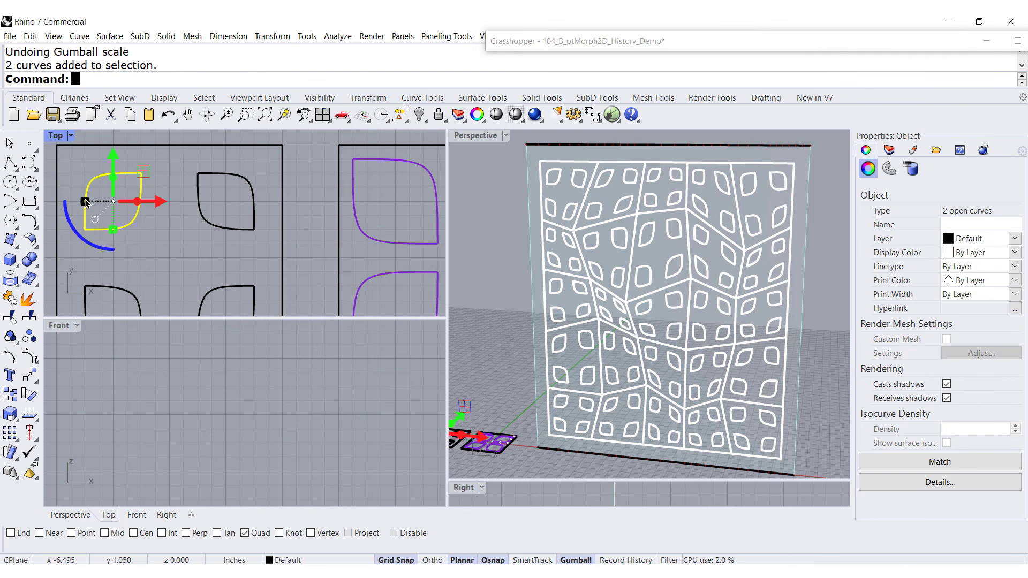
drag(85, 201, 71, 201)
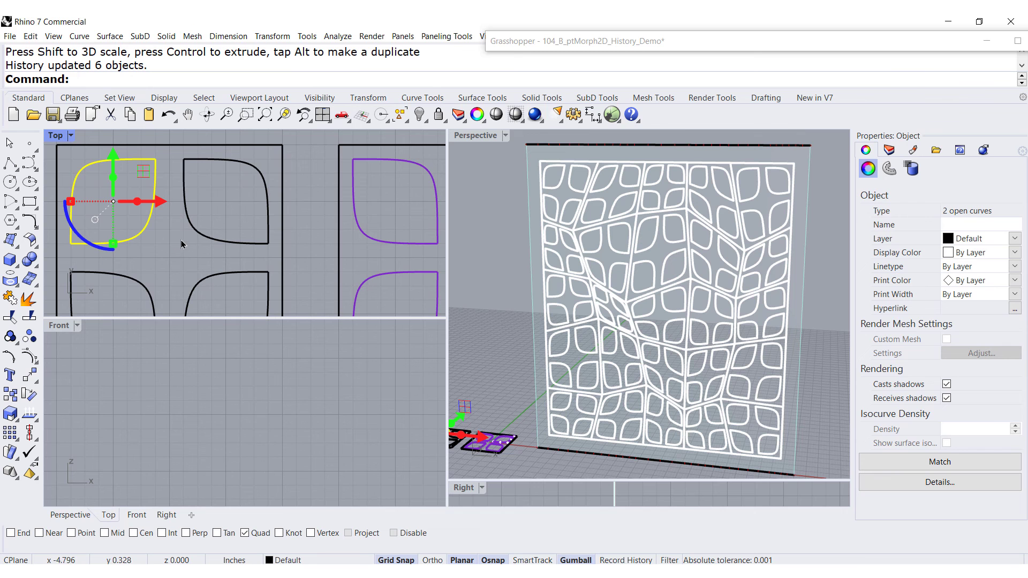
scroll(179, 223, down, 5)
scroll(194, 221, up, 4)
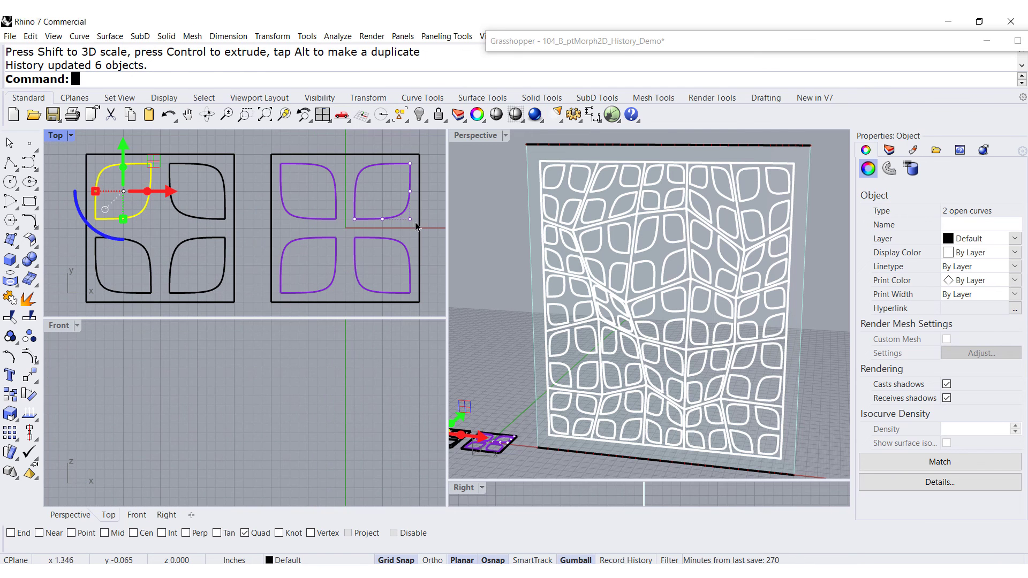
click(424, 239)
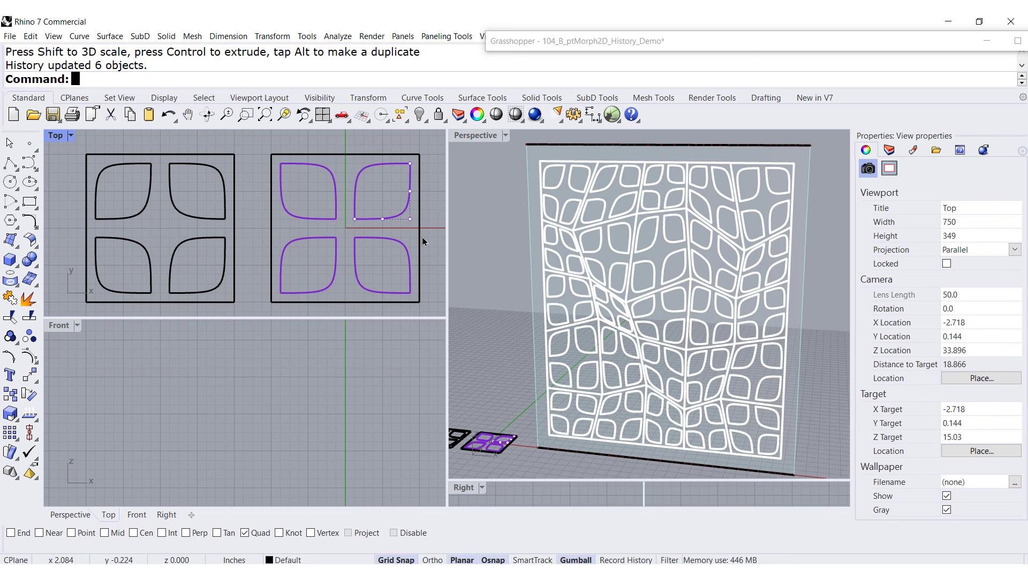